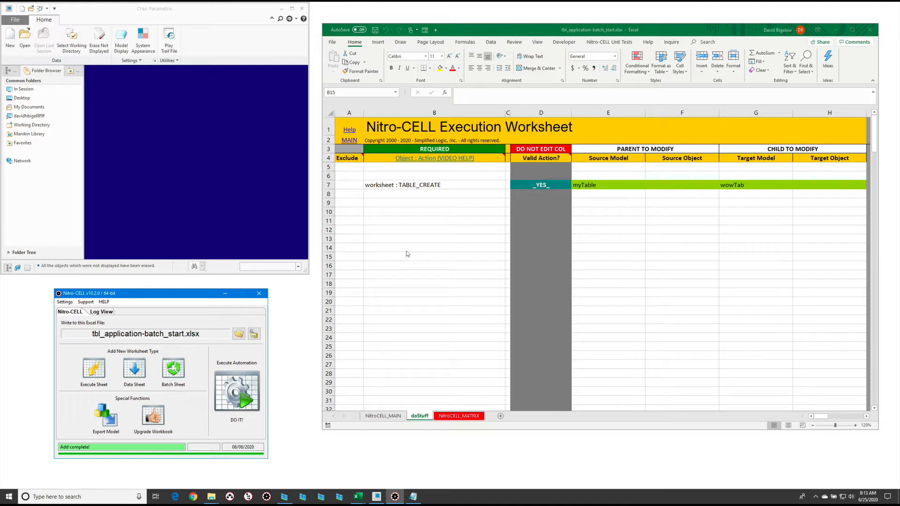
Step: Enter a tbl_application : BATCH_START command in cell B16 and review the argument hints for its source and target cells
{"action": "left_click", "coordinate": [409, 253]}
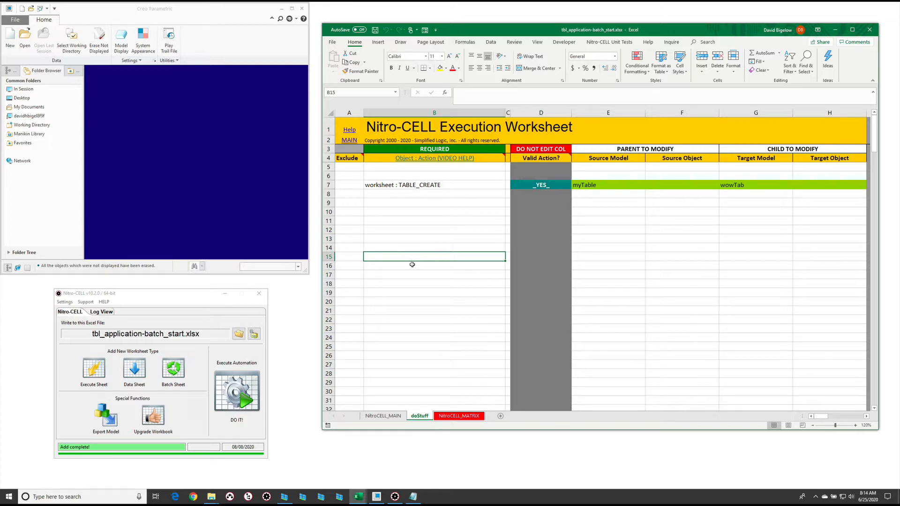
{"action": "left_click", "coordinate": [412, 264]}
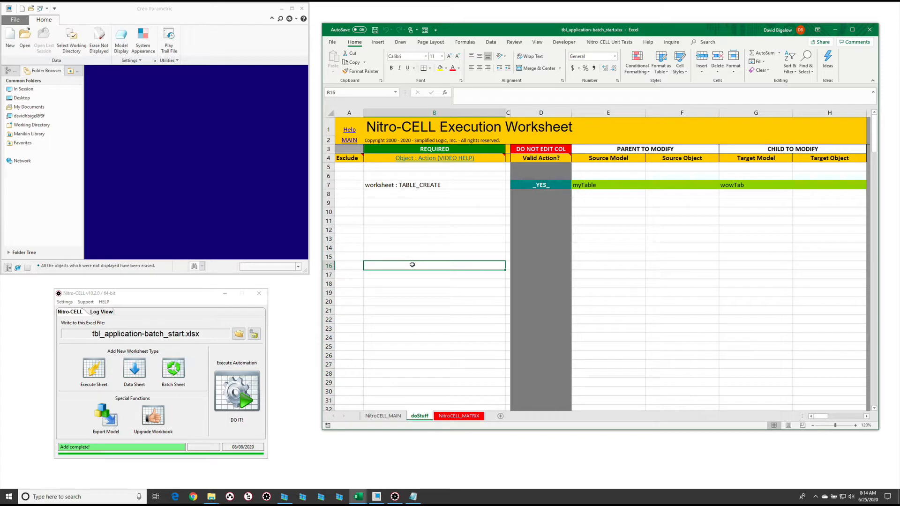
{"action": "type", "text": "=nc_command"}
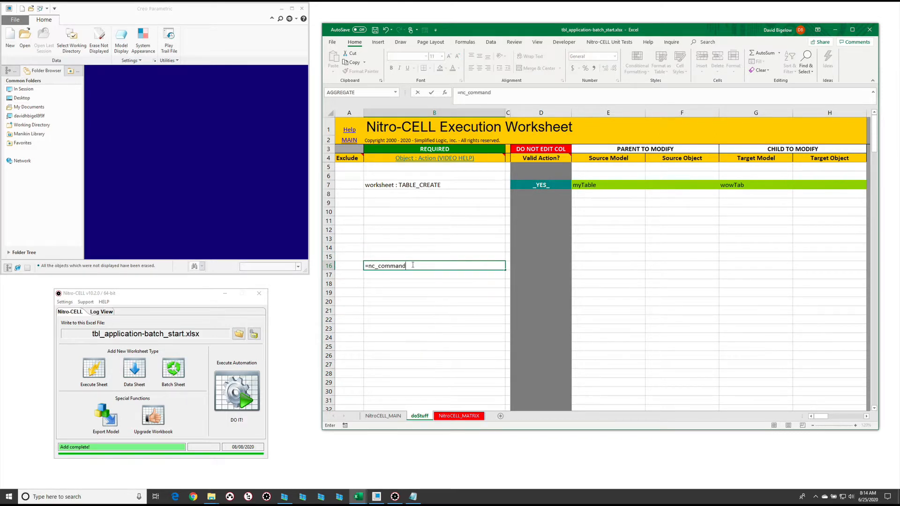
{"action": "type", "text": "[star"}
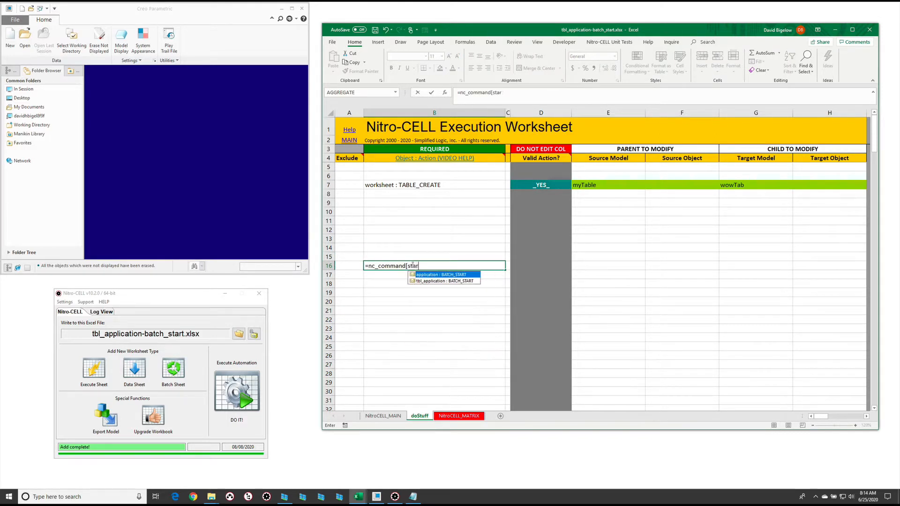
{"action": "type", "text": "t"}
{"action": "key", "text": "Down"}
{"action": "key", "text": "Tab"}
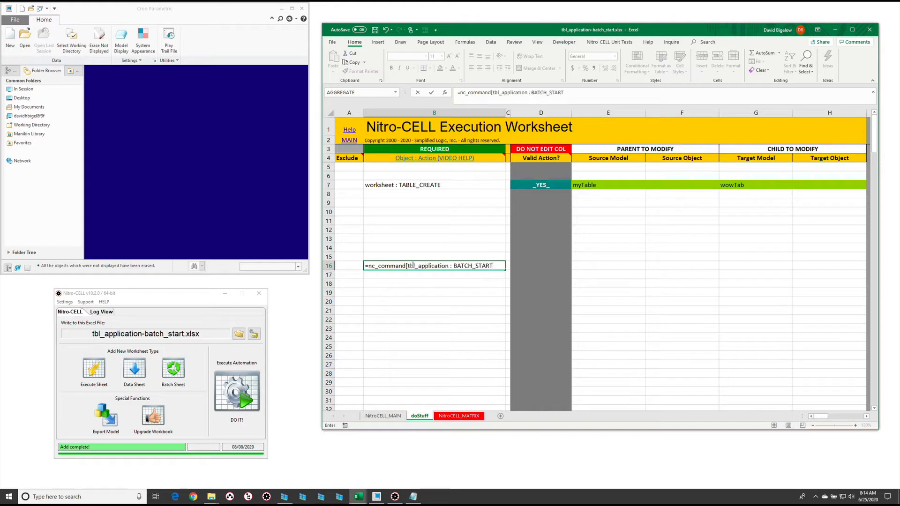
{"action": "key", "text": "Return"}
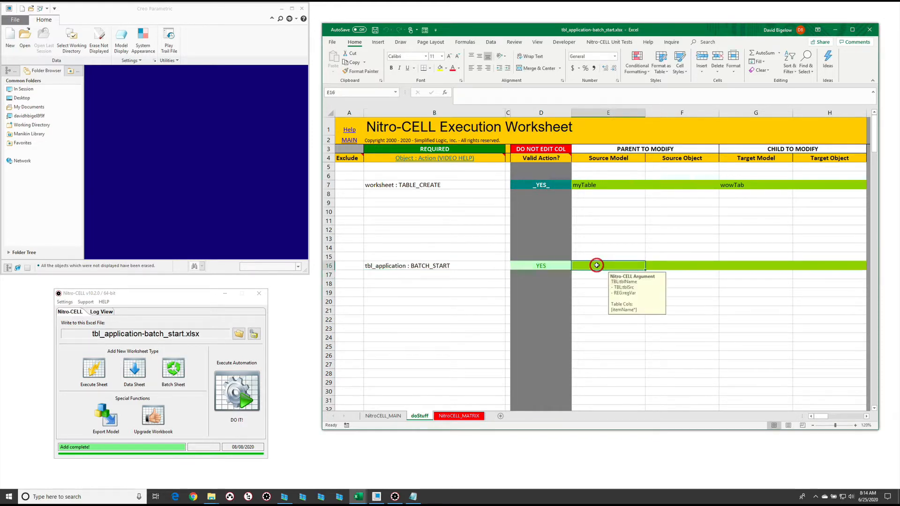
{"action": "left_click", "coordinate": [596, 265]}
{"action": "key", "text": "Tab"}
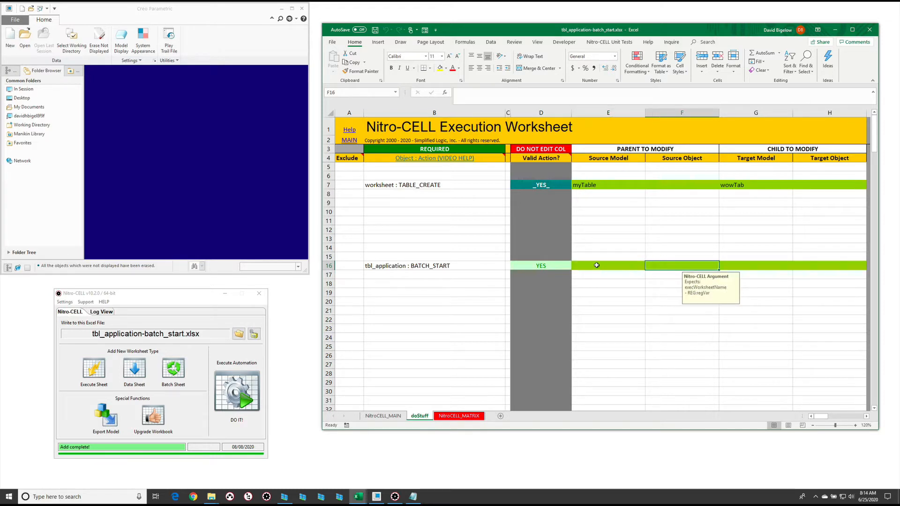
{"action": "key", "text": "Tab"}
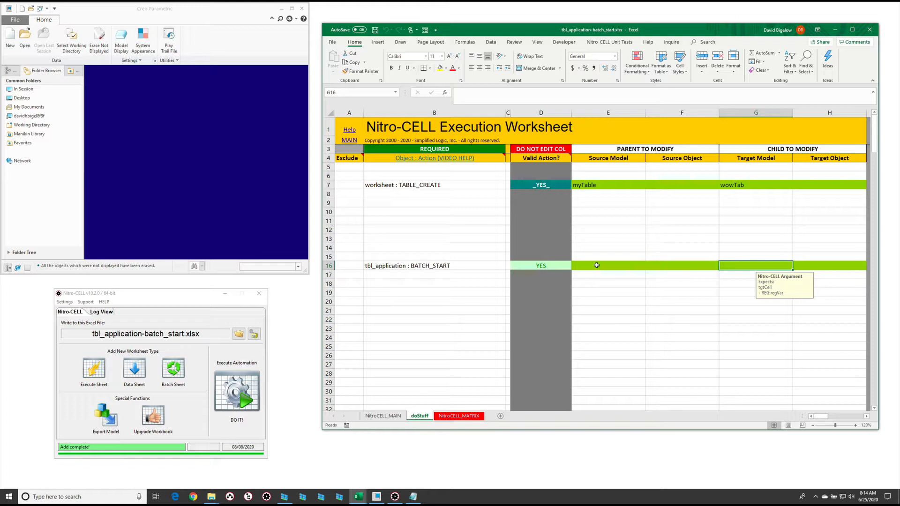
{"action": "key", "text": "Tab"}
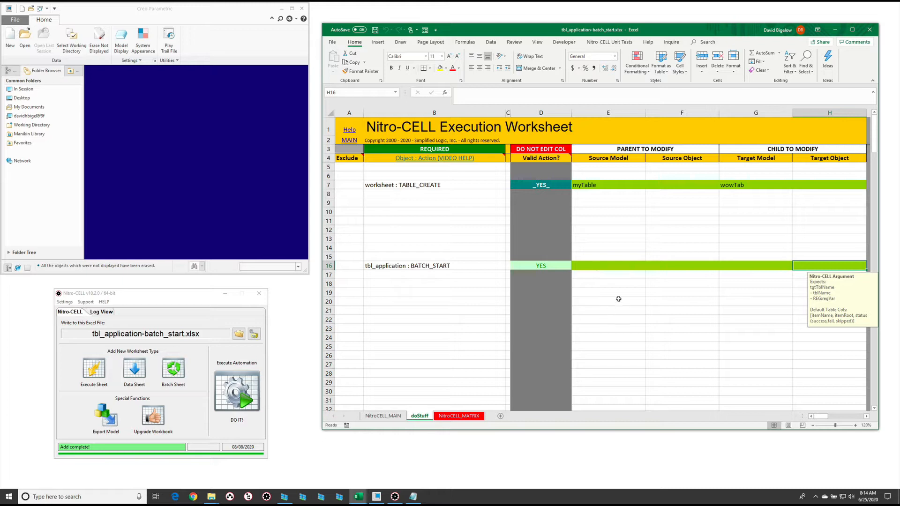
Step: Enter a tbl_application : LIST_FILES command in cell B9 using the nc_command list
{"action": "left_click", "coordinate": [407, 202]}
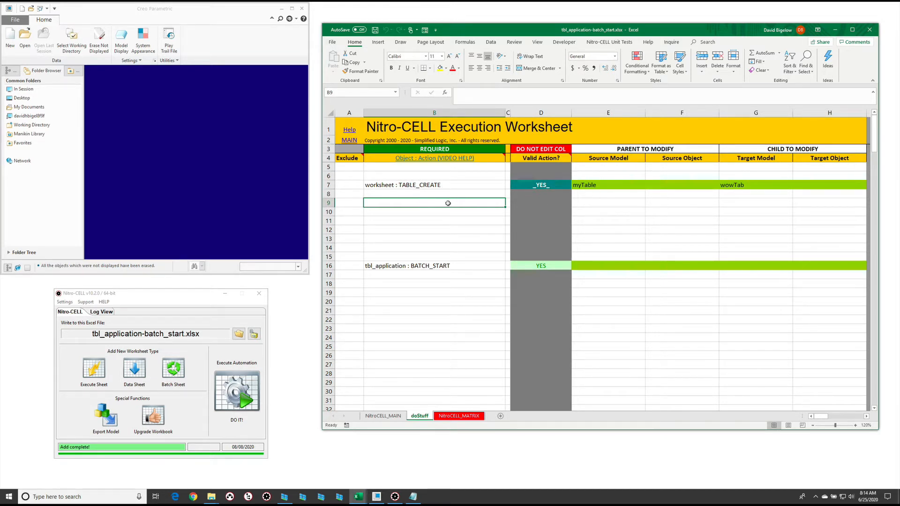
{"action": "type", "text": "=nc_command["}
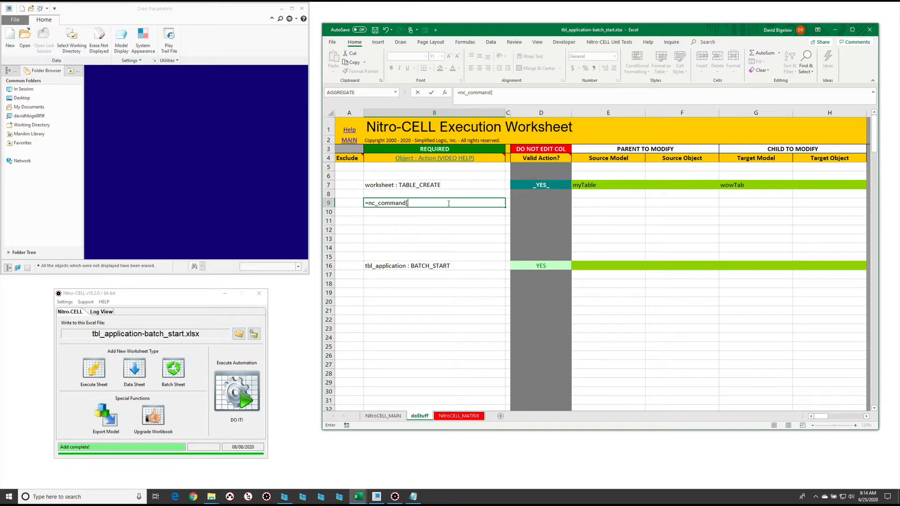
{"action": "type", "text": "list_file"}
{"action": "key", "text": "Down"}
{"action": "key", "text": "Down"}
{"action": "key", "text": "Tab"}
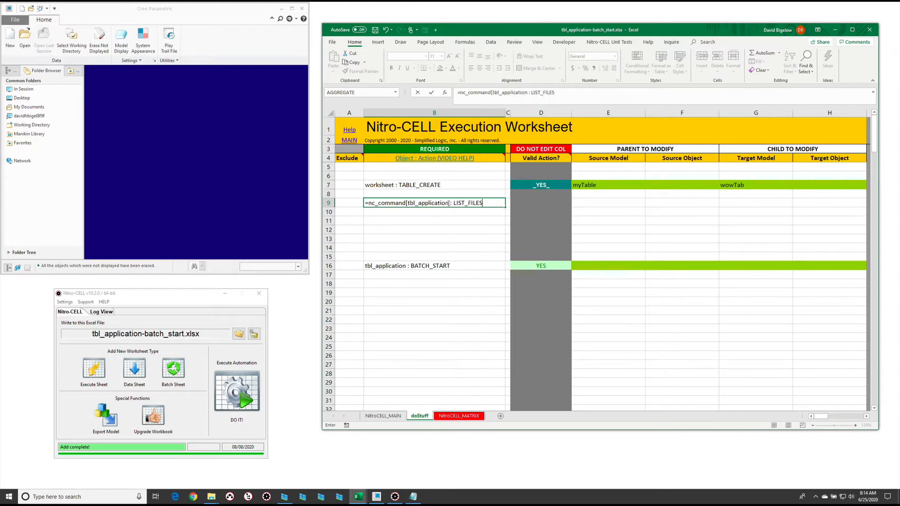
{"action": "key", "text": "Return"}
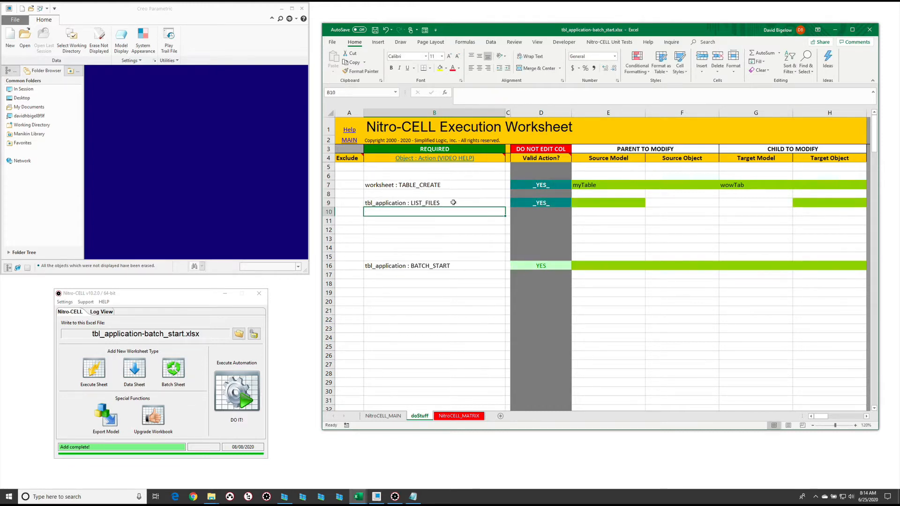
Step: Set the LIST_FILES row's source model to *pla*.prt and its target object to myTable
{"action": "left_click", "coordinate": [629, 201]}
{"action": "type", "text": "*pla*.prt"}
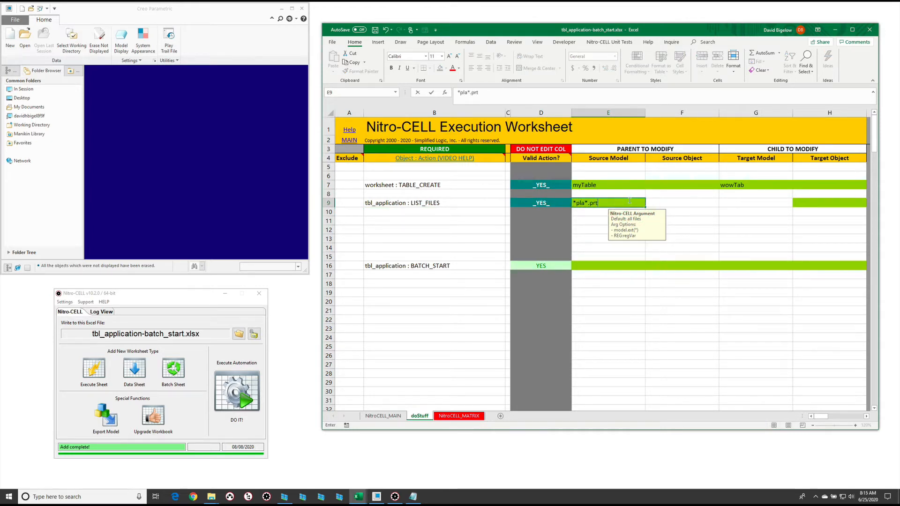
{"action": "key", "text": "Return"}
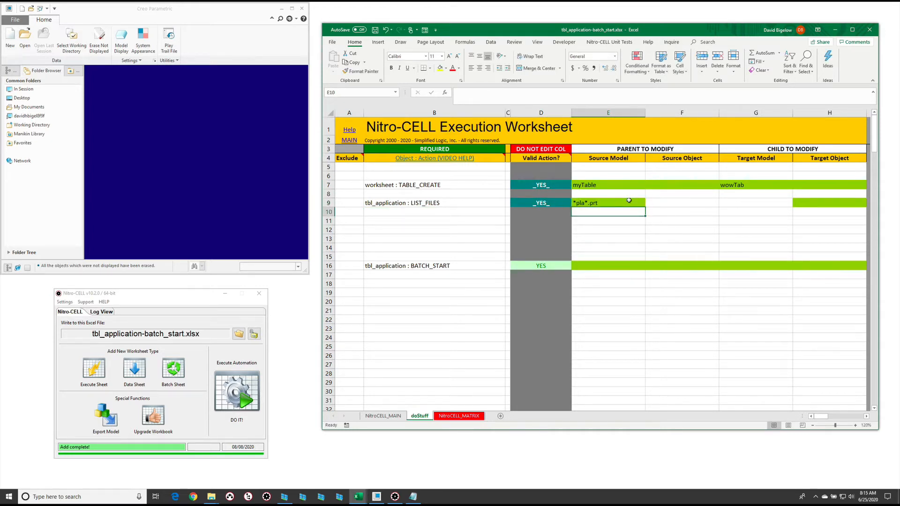
{"action": "left_click", "coordinate": [812, 202]}
{"action": "type", "text": "my"}
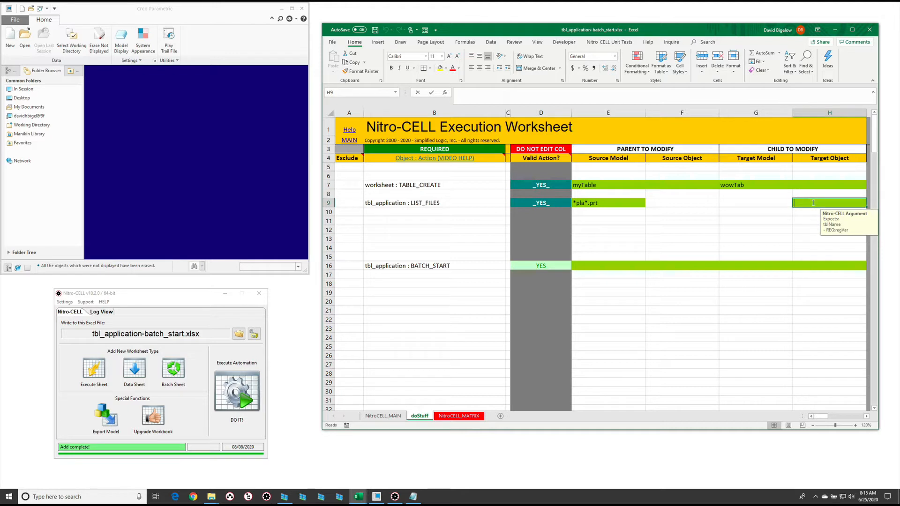
{"action": "type", "text": "Table"}
{"action": "key", "text": "Return"}
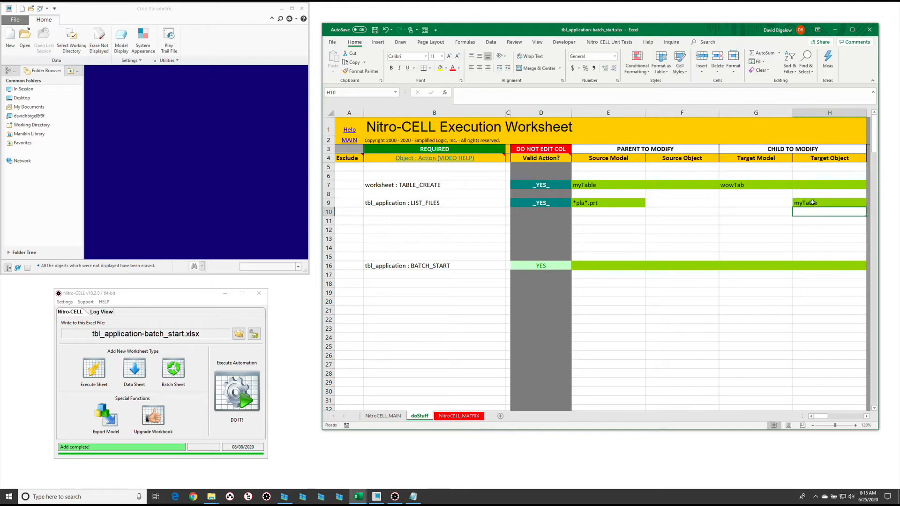
Step: Set the BATCH_START row's source model to TBL:myTable
{"action": "left_click", "coordinate": [596, 266]}
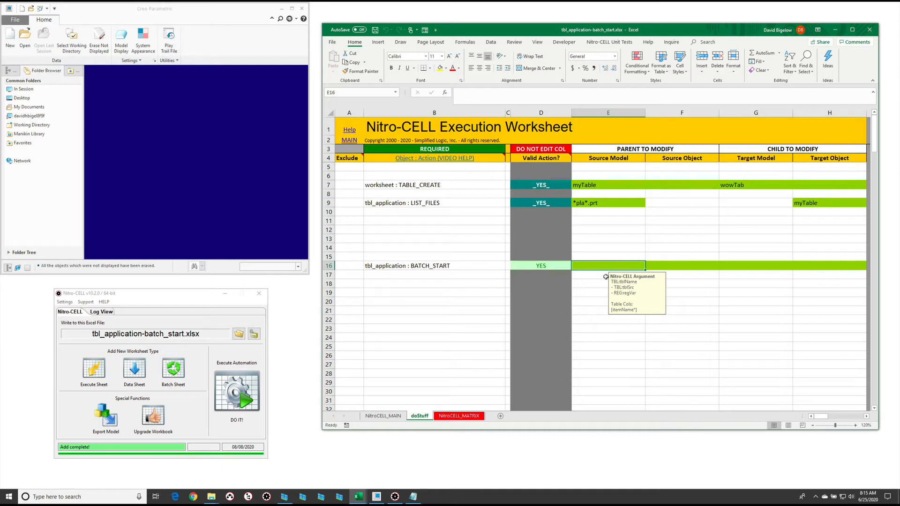
{"action": "type", "text": "TBL:"}
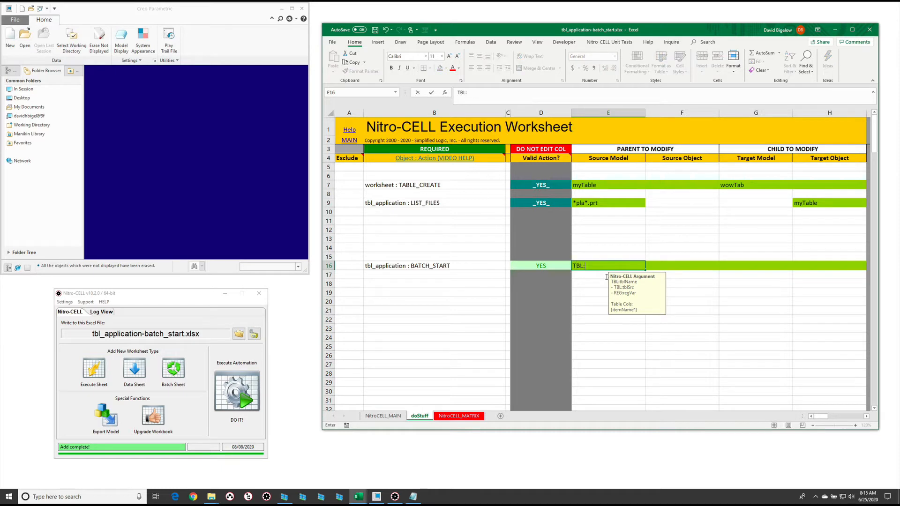
{"action": "type", "text": "muy"}
{"action": "type", "text": "Table"}
{"action": "key", "text": "Return"}
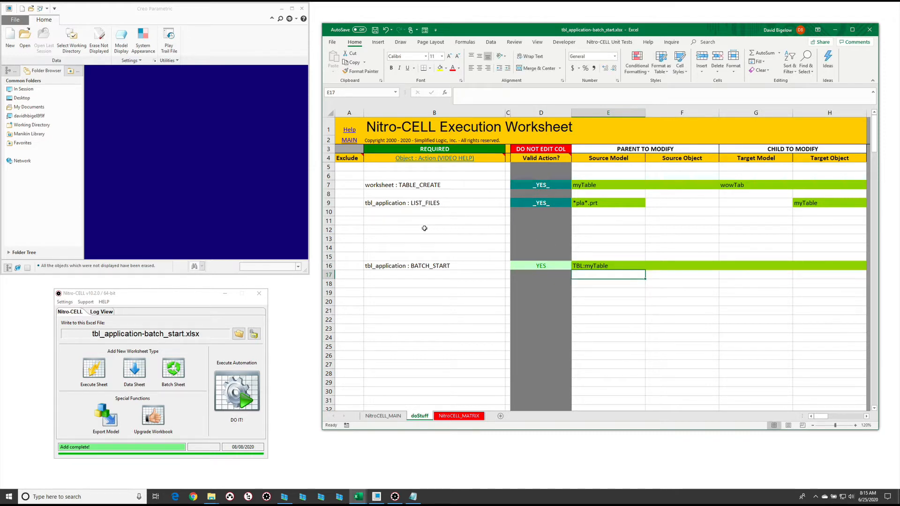
{"action": "left_click", "coordinate": [419, 221]}
{"action": "left_click", "coordinate": [669, 268]}
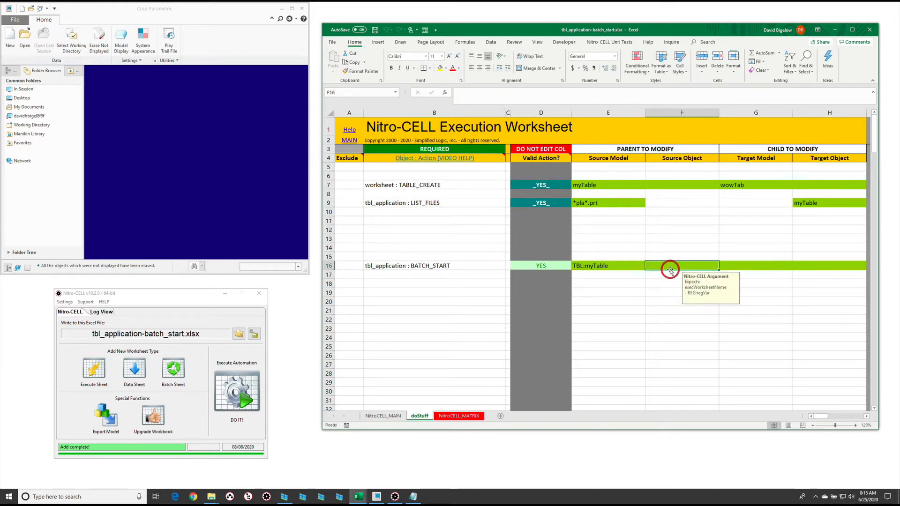
Step: Create a new execute worksheet named coolProc in Nitro-CELL, intended for use by EXECTAB or a batch function
{"action": "left_click", "coordinate": [74, 365]}
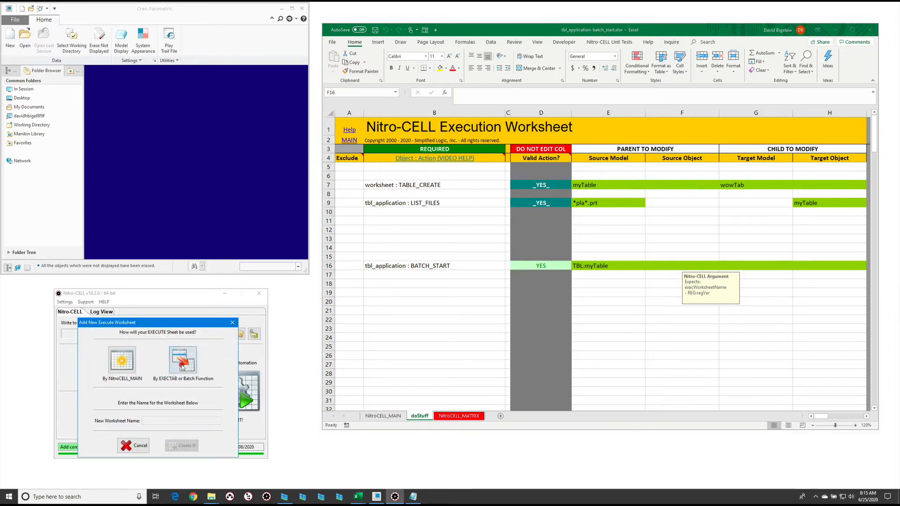
{"action": "left_click", "coordinate": [183, 366]}
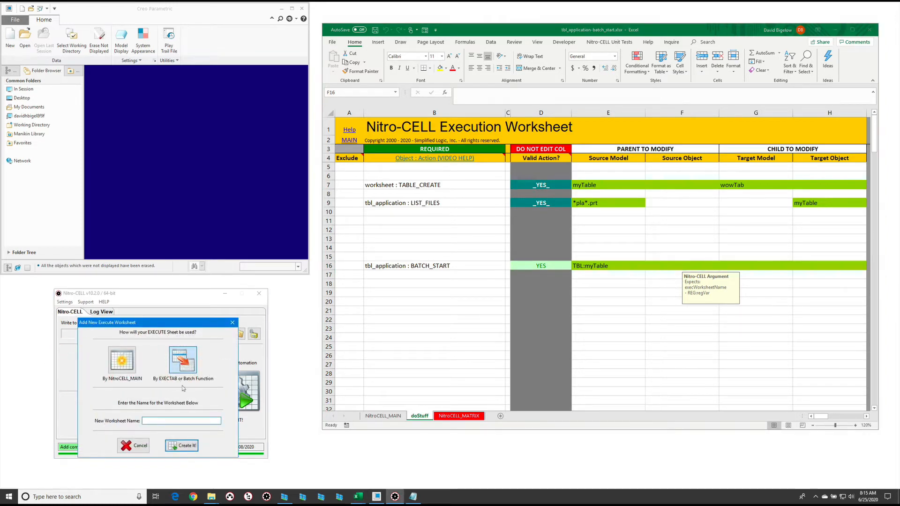
{"action": "left_click", "coordinate": [163, 420]}
{"action": "key", "text": "Return"}
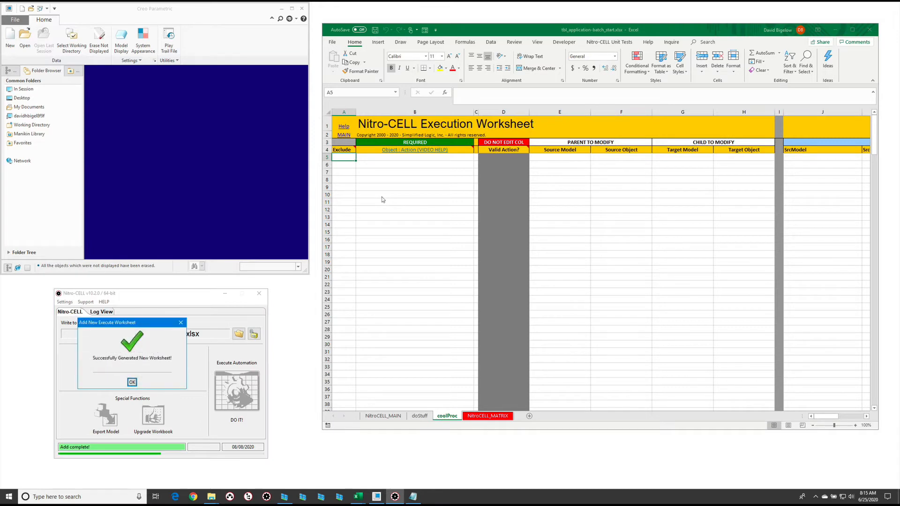
{"action": "left_click", "coordinate": [130, 381]}
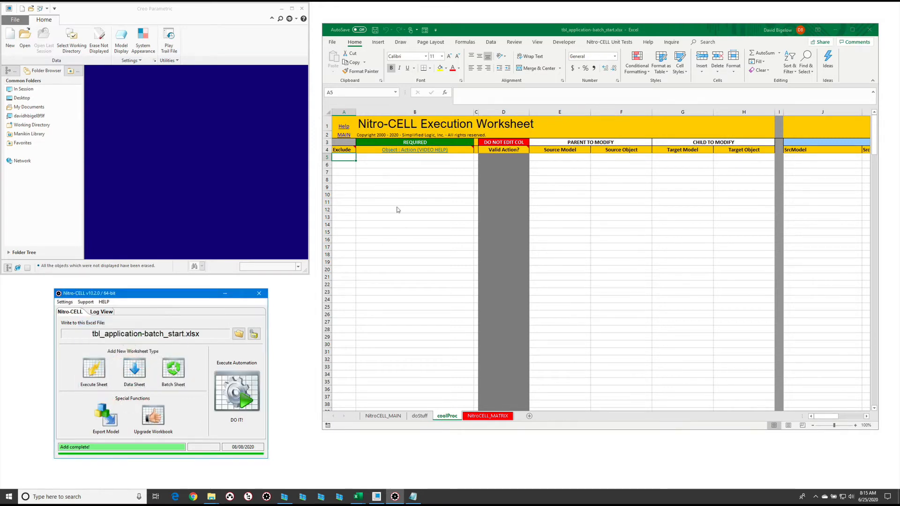
Step: Enter a model : OPEN command in cell B8 of the coolProc worksheet and select its source model cell E8
{"action": "left_click", "coordinate": [398, 180]}
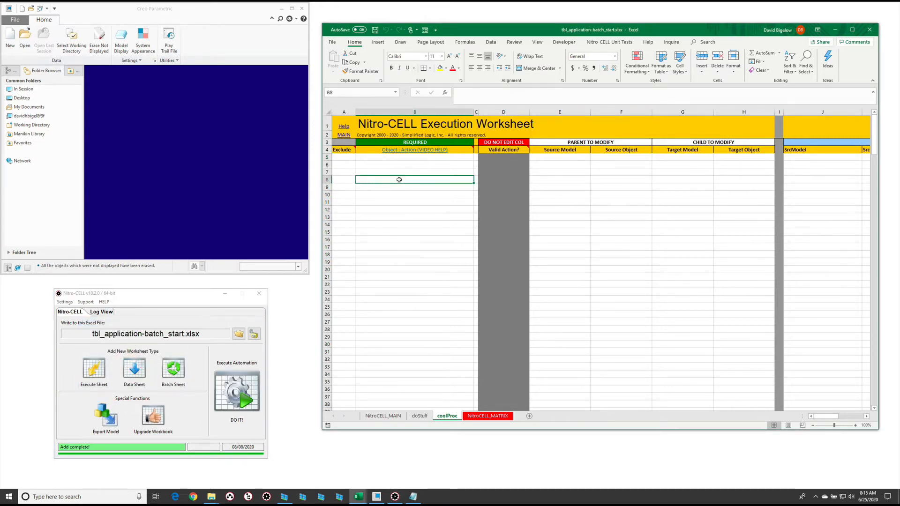
{"action": "type", "text": "=nc_command[model : OPEN"}
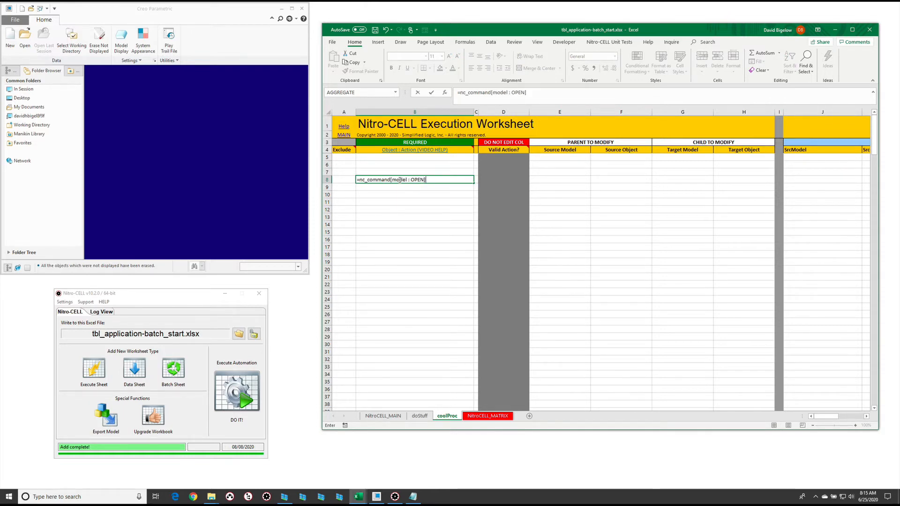
{"action": "type", "text": "]"}
{"action": "key", "text": "Return"}
{"action": "left_click", "coordinate": [570, 179]}
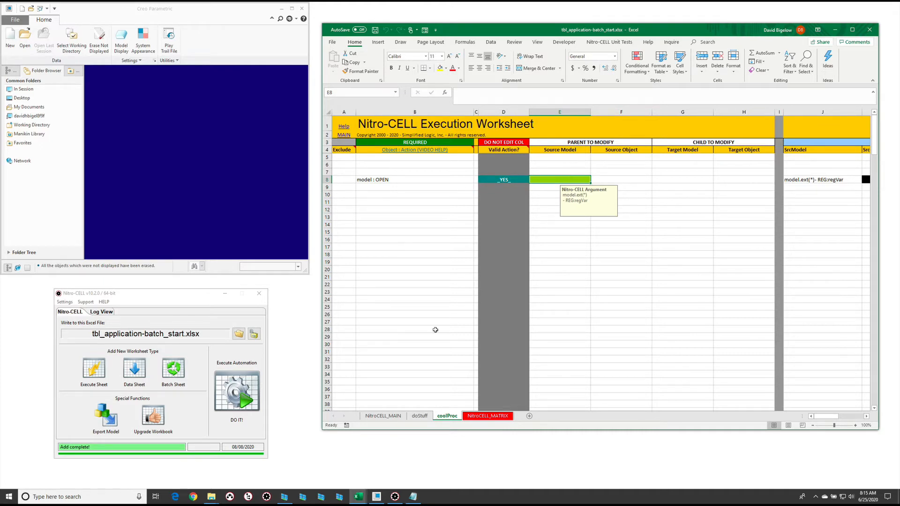
Step: On the doStuff sheet, set the BATCH_START row's source object to coolProc and its target model to E8
{"action": "left_click", "coordinate": [420, 415]}
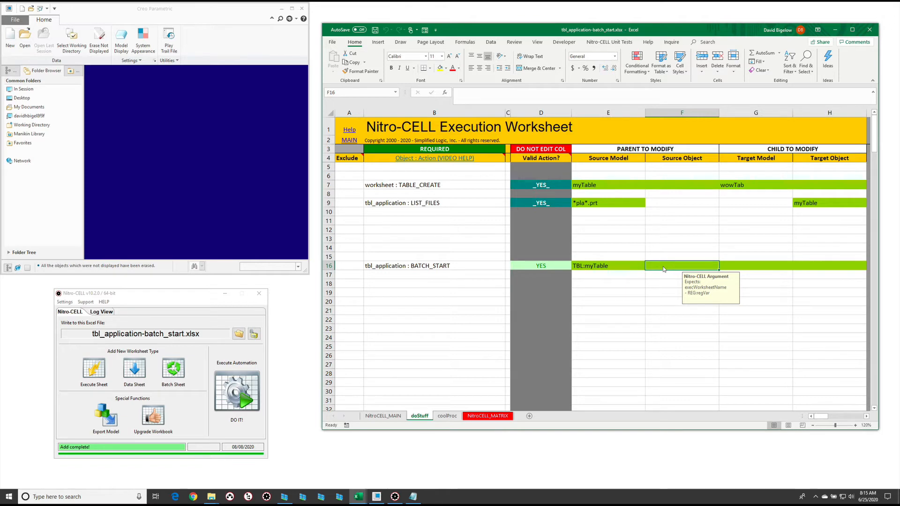
{"action": "type", "text": "coolProc"}
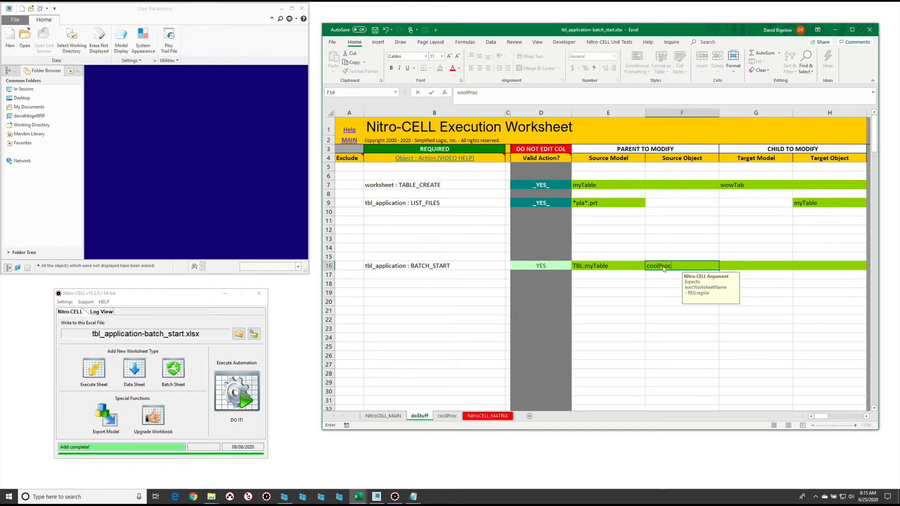
{"action": "key", "text": "Tab"}
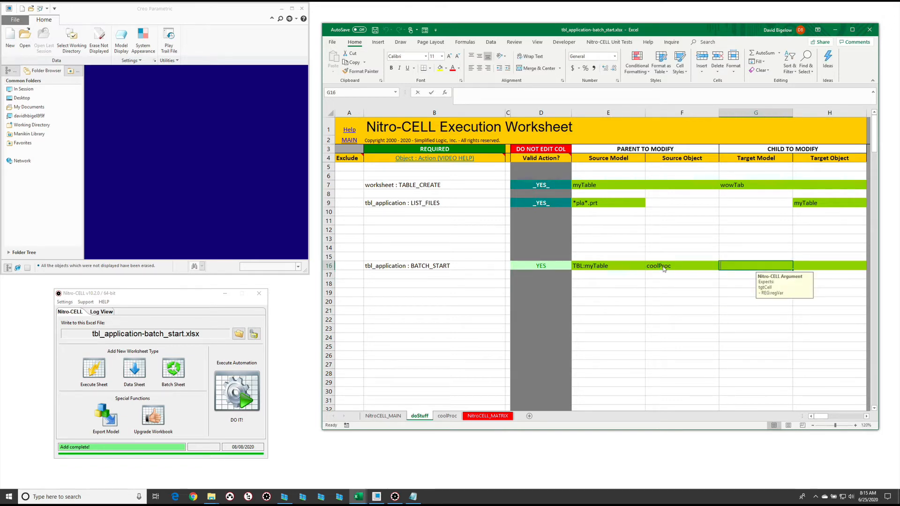
{"action": "type", "text": "E"}
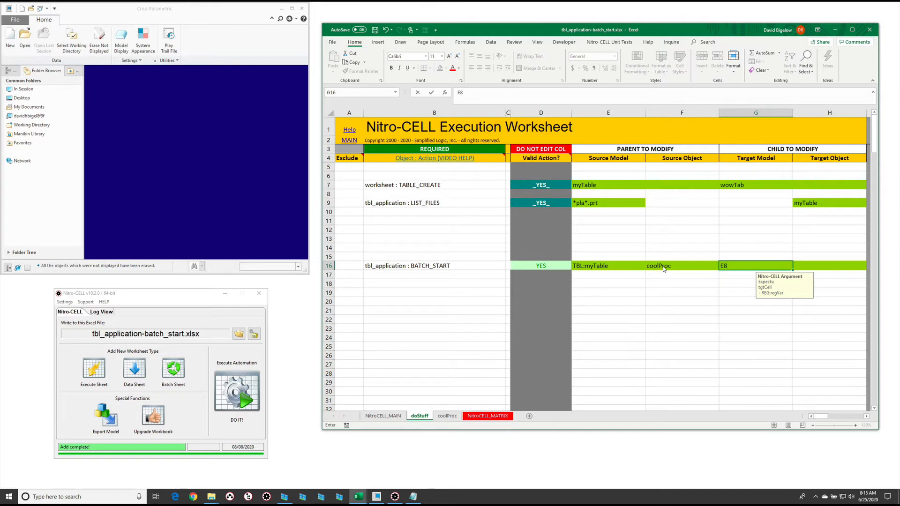
{"action": "type", "text": "8"}
{"action": "key", "text": "Tab"}
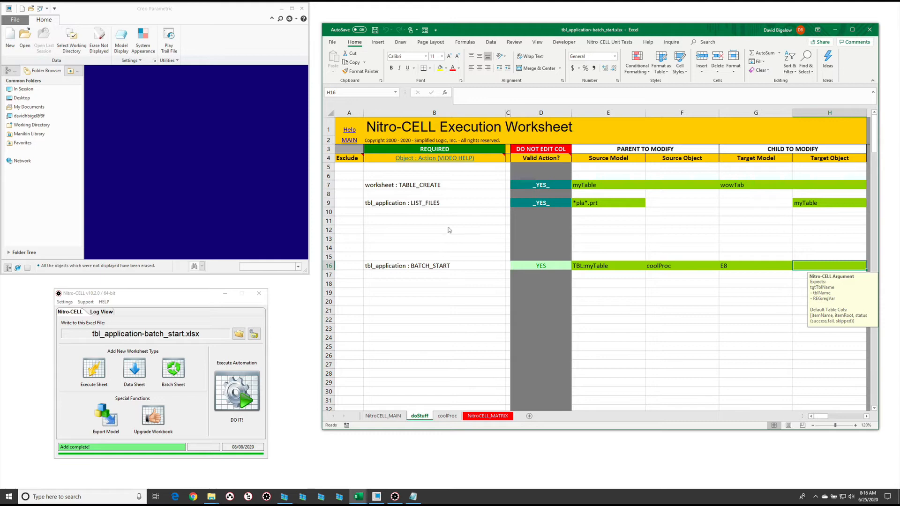
Step: Enter a worksheet : TABLE_CREATE command in cell B11 of the doStuff sheet
{"action": "left_click", "coordinate": [432, 221]}
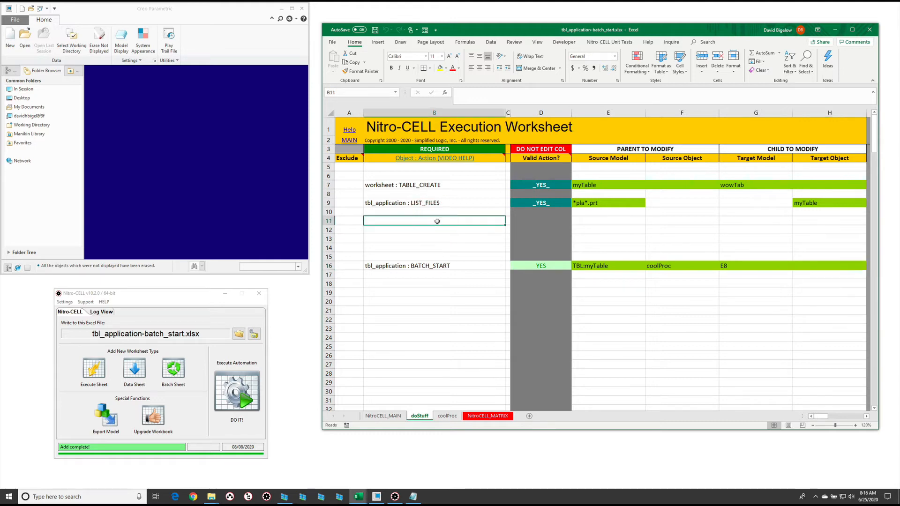
{"action": "type", "text": "=nc"}
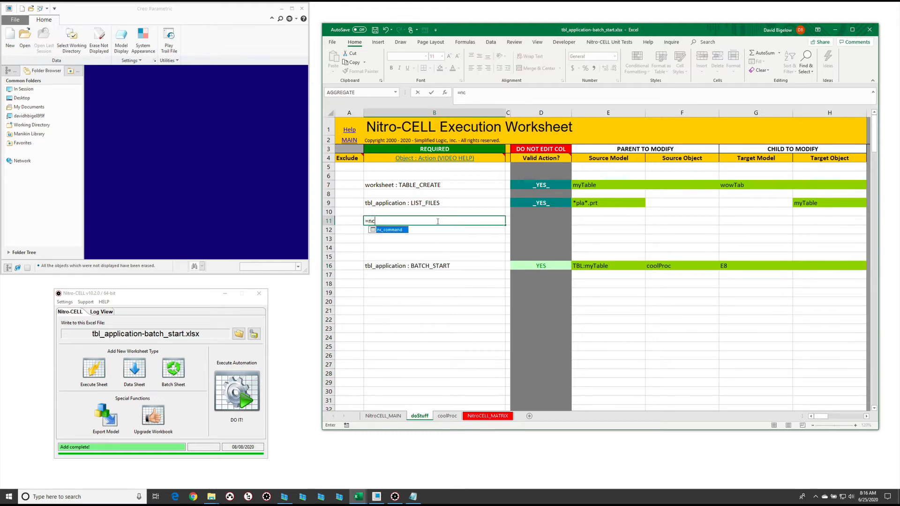
{"action": "type", "text": "_command[table"}
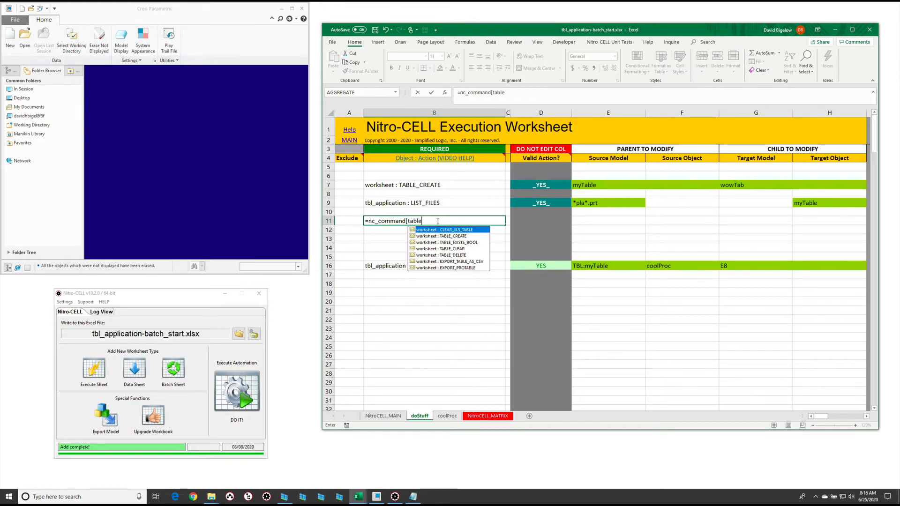
{"action": "key", "text": "Down"}
{"action": "key", "text": "Tab"}
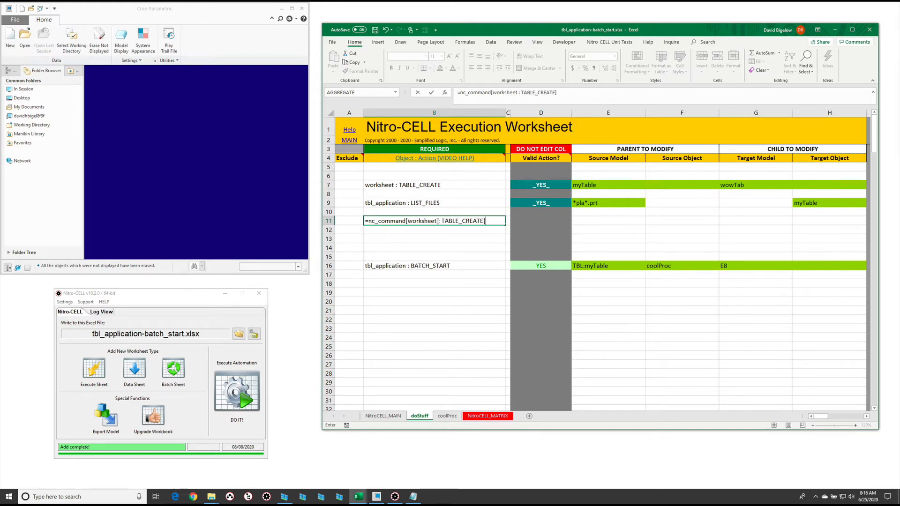
{"action": "key", "text": "Return"}
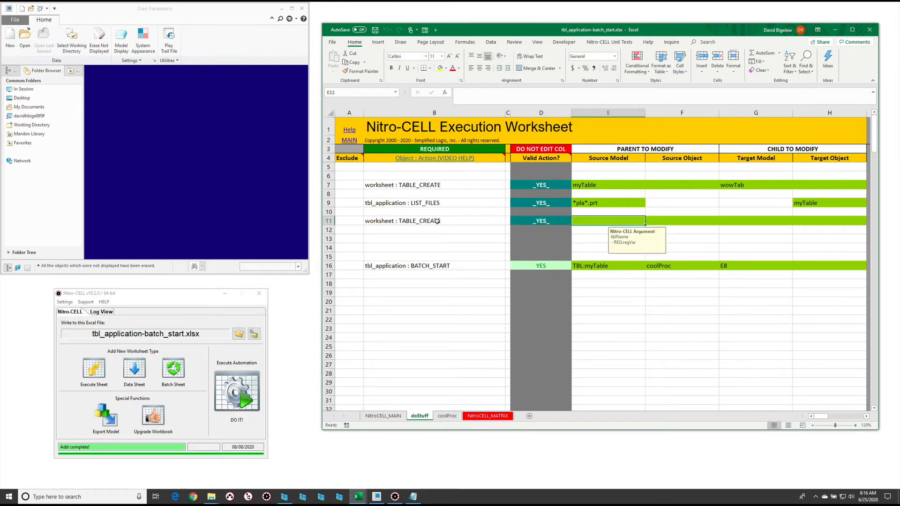
Step: Set the new TABLE_CREATE row's source model to resultTable and copy wowTab from row 7 as its target model
{"action": "type", "text": "result"}
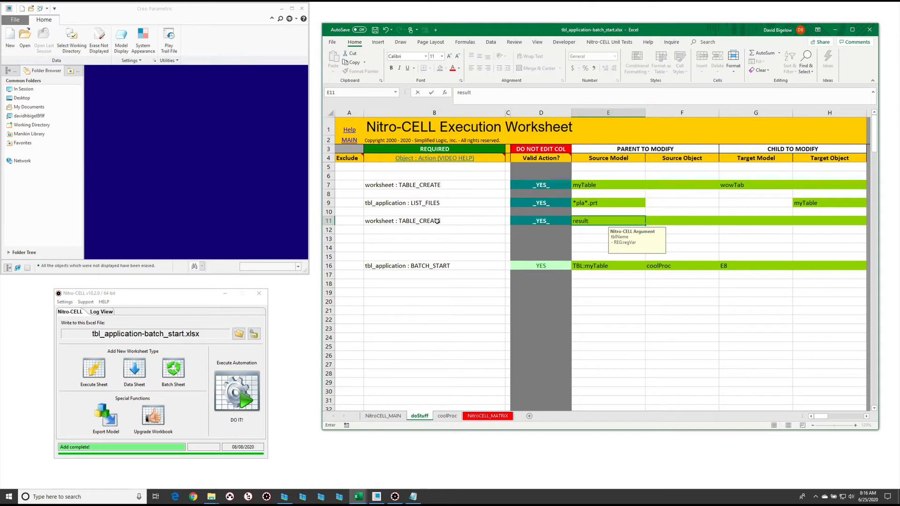
{"action": "type", "text": "Table"}
{"action": "key", "text": "Tab"}
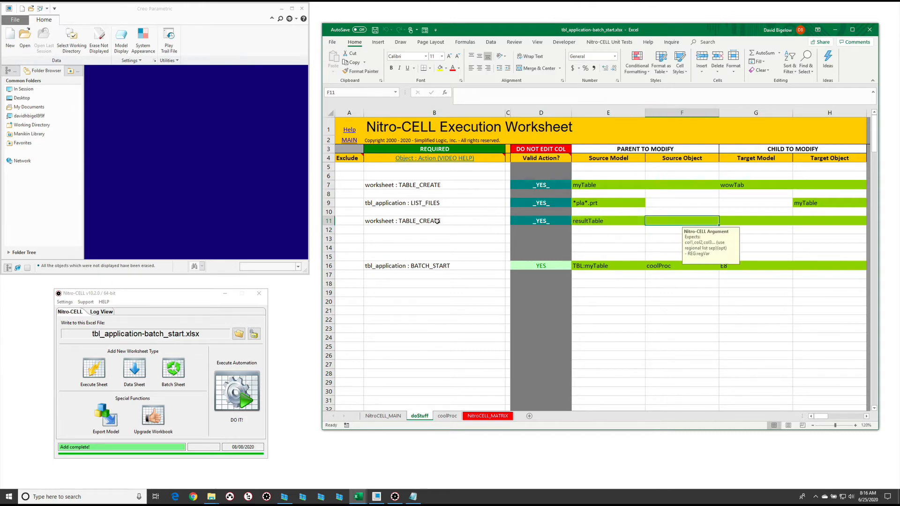
{"action": "key", "text": "Tab"}
{"action": "left_click", "coordinate": [754, 185]}
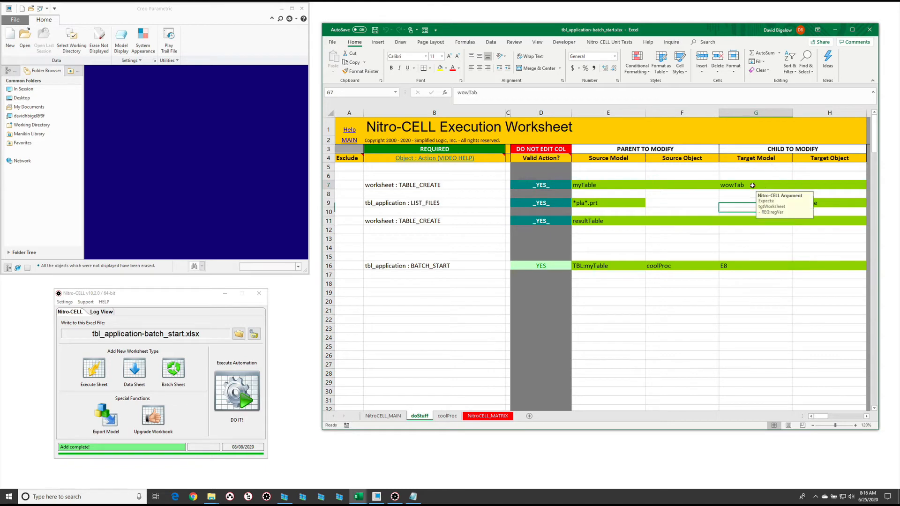
{"action": "key", "text": "ctrl+c"}
{"action": "left_click", "coordinate": [729, 220]}
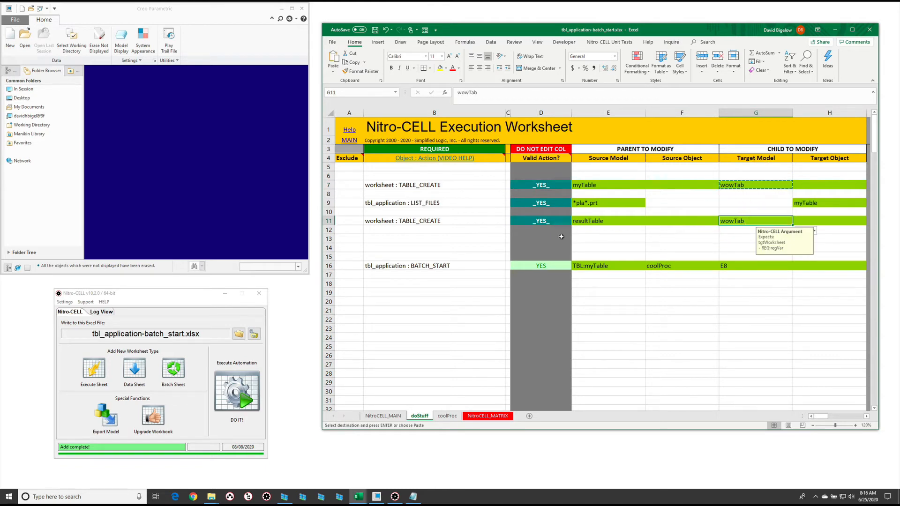
{"action": "key", "text": "ctrl+v"}
{"action": "left_click", "coordinate": [480, 241]}
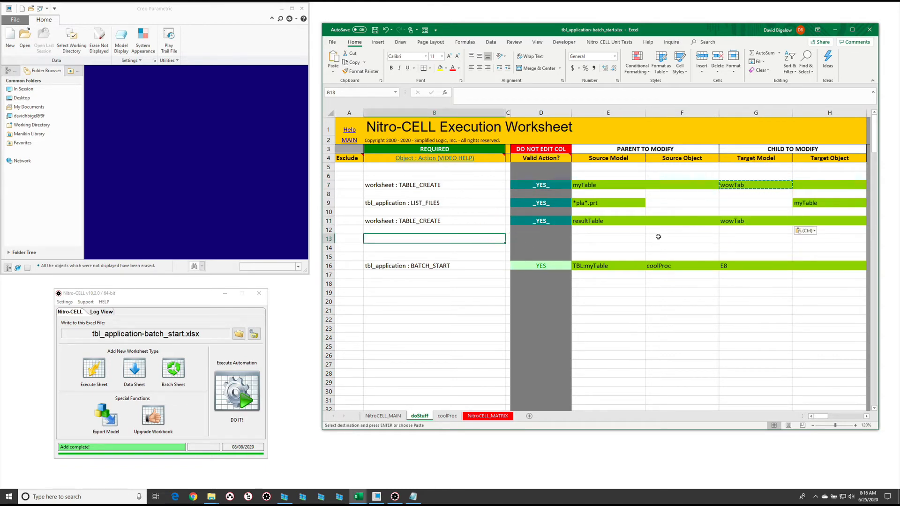
{"action": "key", "text": "Escape"}
Step: Copy the resultTable name into the BATCH_START row's target object cell H16
{"action": "left_click", "coordinate": [618, 222]}
{"action": "key", "text": "ctrl+c"}
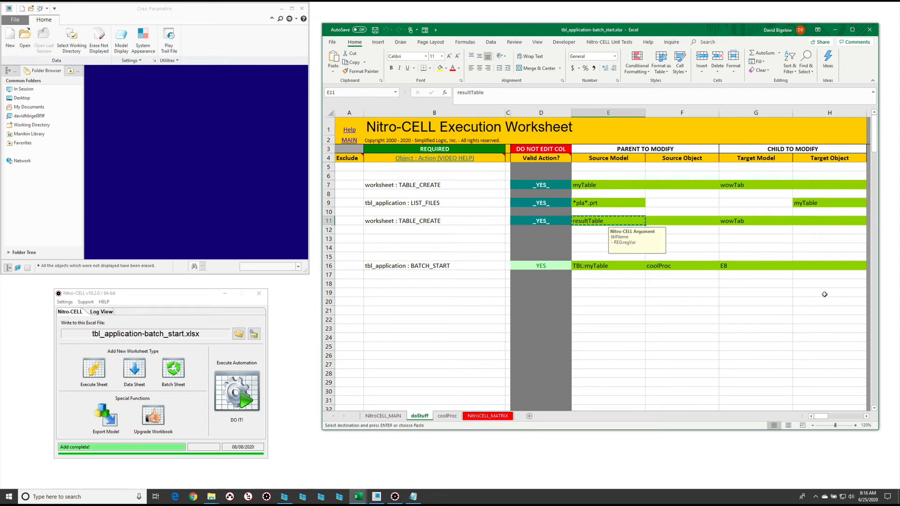
{"action": "left_click", "coordinate": [817, 268]}
{"action": "key", "text": "ctrl+v"}
{"action": "key", "text": "Escape"}
{"action": "left_click", "coordinate": [743, 277]}
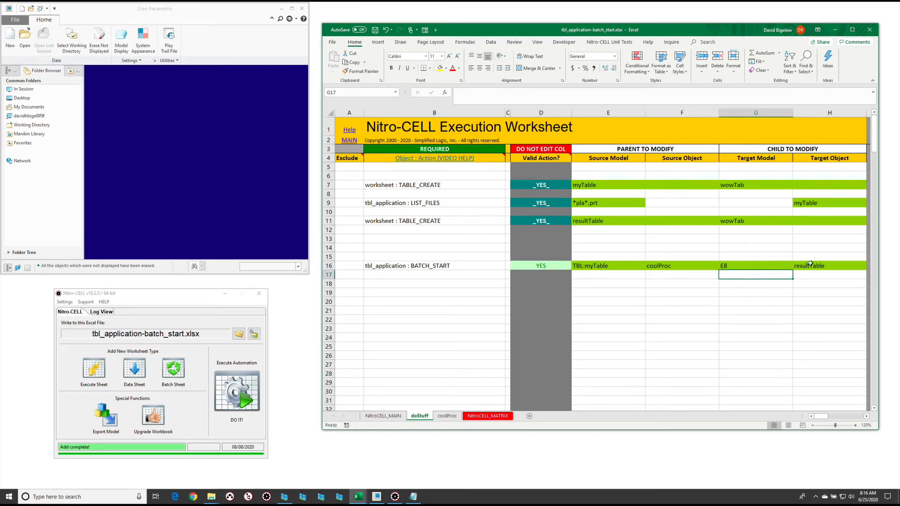
{"action": "left_click", "coordinate": [457, 241]}
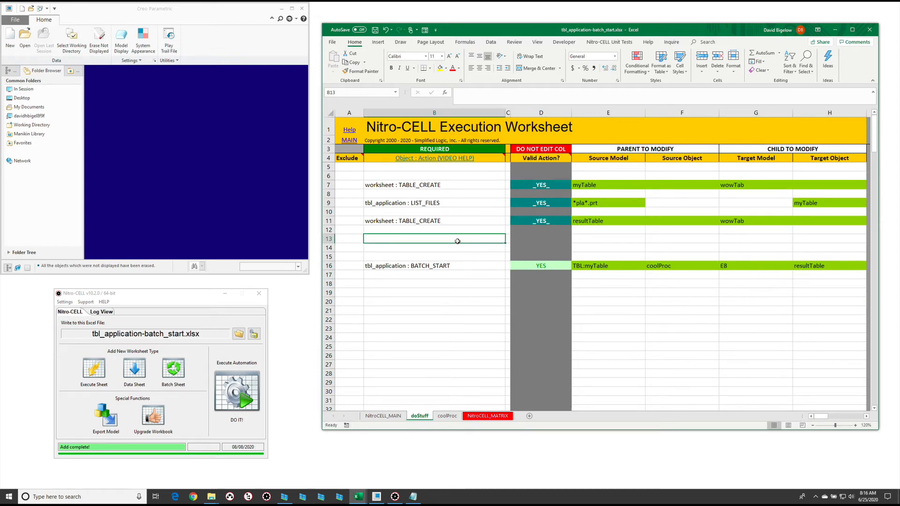
Step: Add the comment "// do some other cool things here...." in cell A10 of the coolProc worksheet
{"action": "left_click", "coordinate": [445, 416]}
{"action": "left_click", "coordinate": [373, 187]}
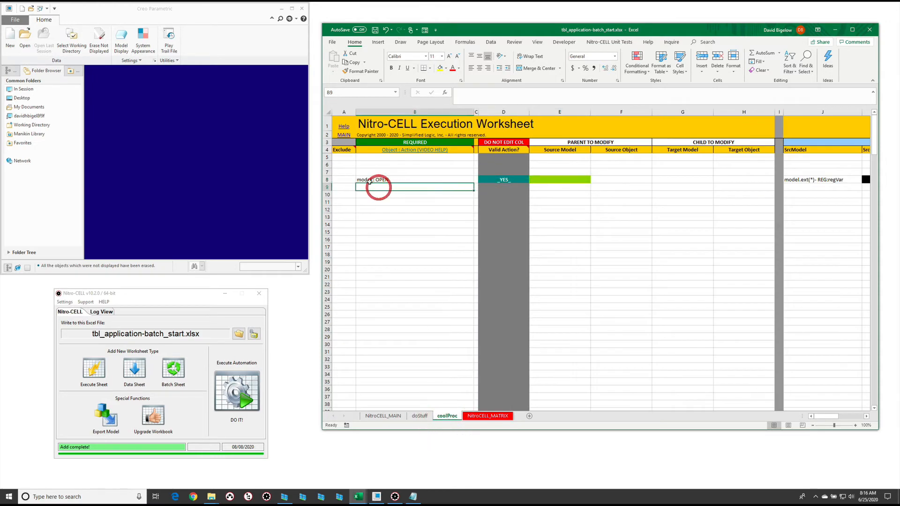
{"action": "left_click", "coordinate": [351, 195]}
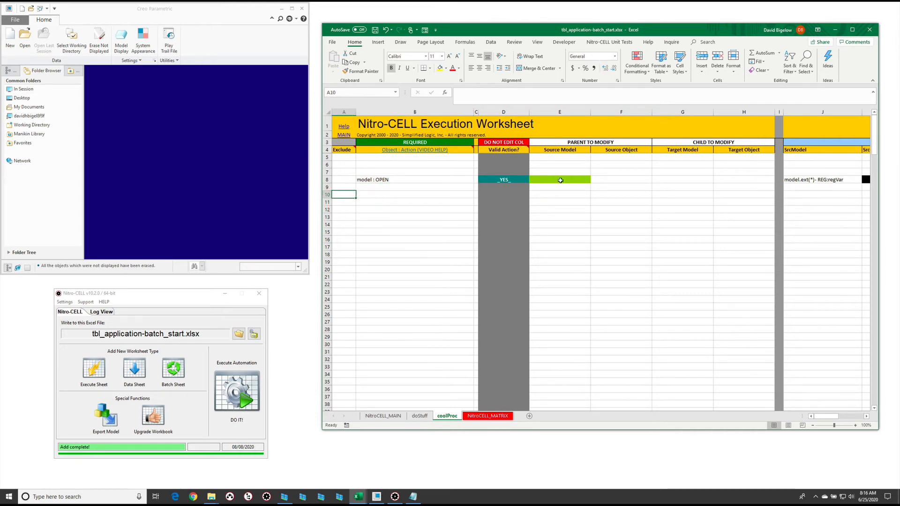
{"action": "type", "text": "'/"}
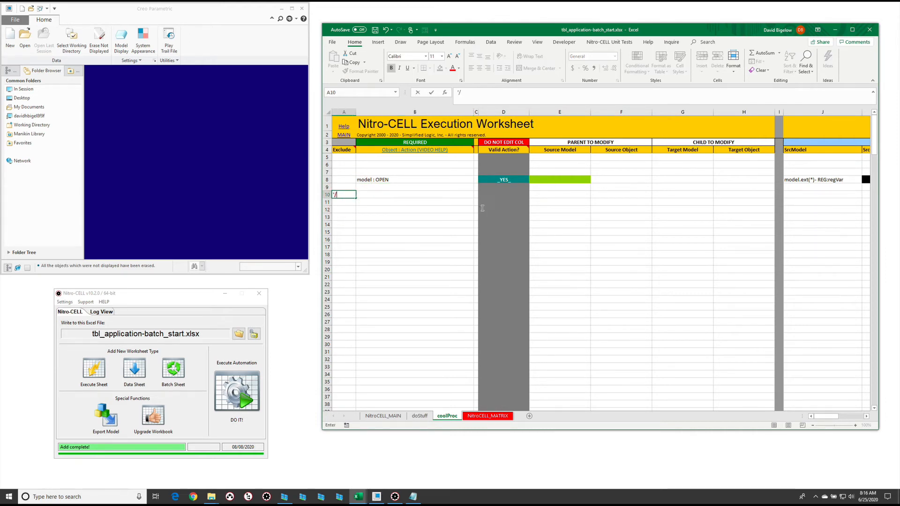
{"action": "type", "text": "/ do some other cool things here...."}
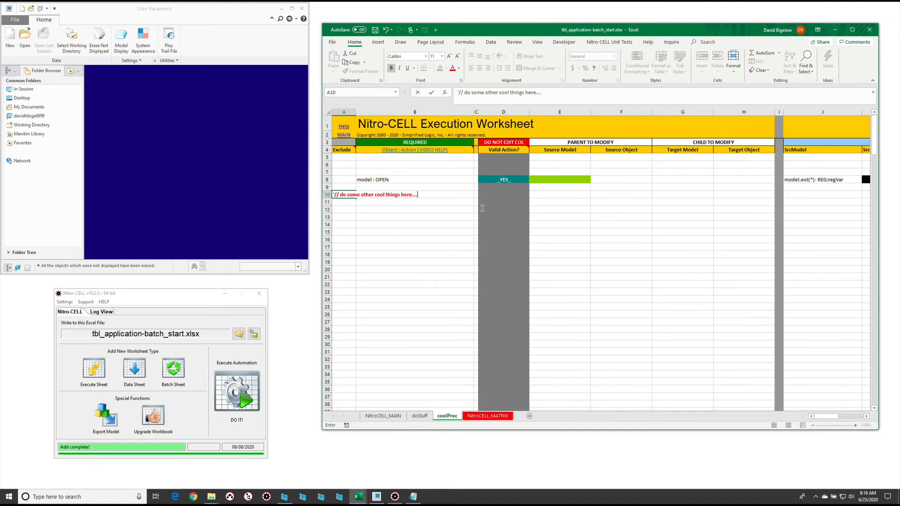
{"action": "key", "text": "Return"}
Step: Run the Nitro-CELL automation from the doStuff sheet and open the wowTab sheet
{"action": "left_click", "coordinate": [418, 416]}
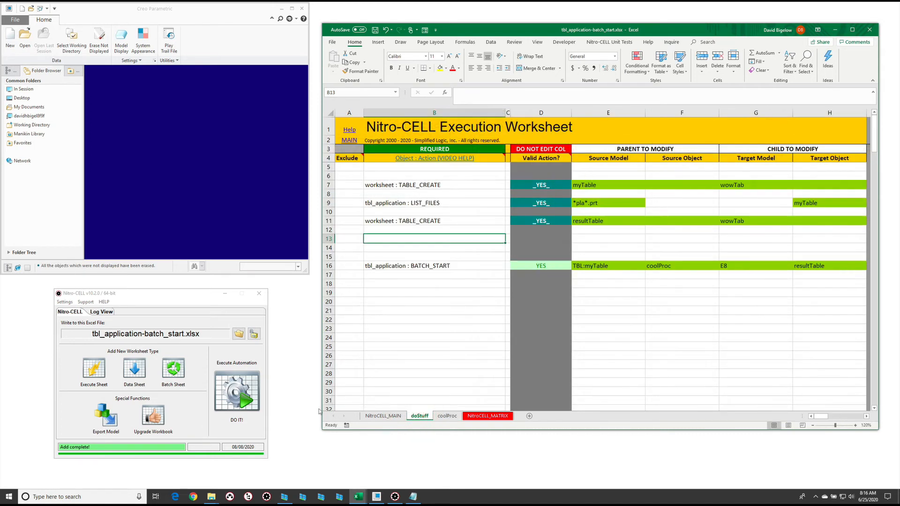
{"action": "left_click", "coordinate": [228, 403]}
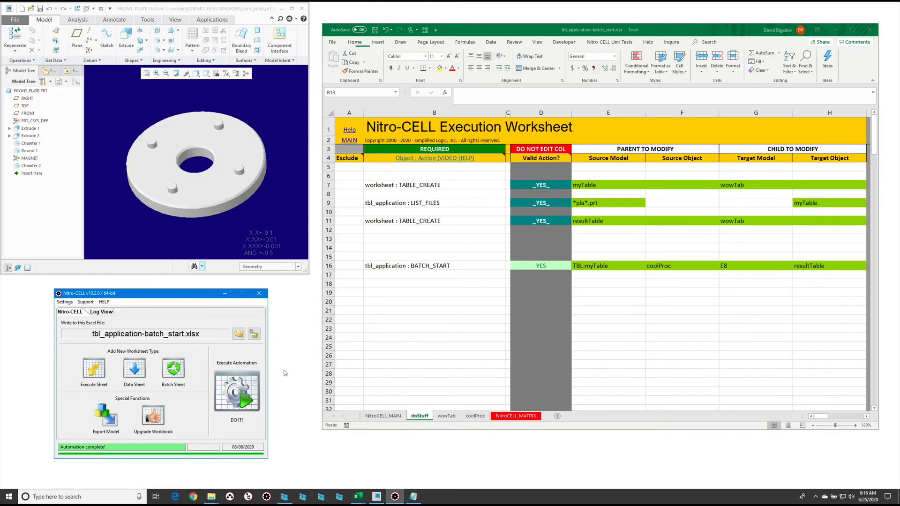
{"action": "left_click", "coordinate": [438, 416]}
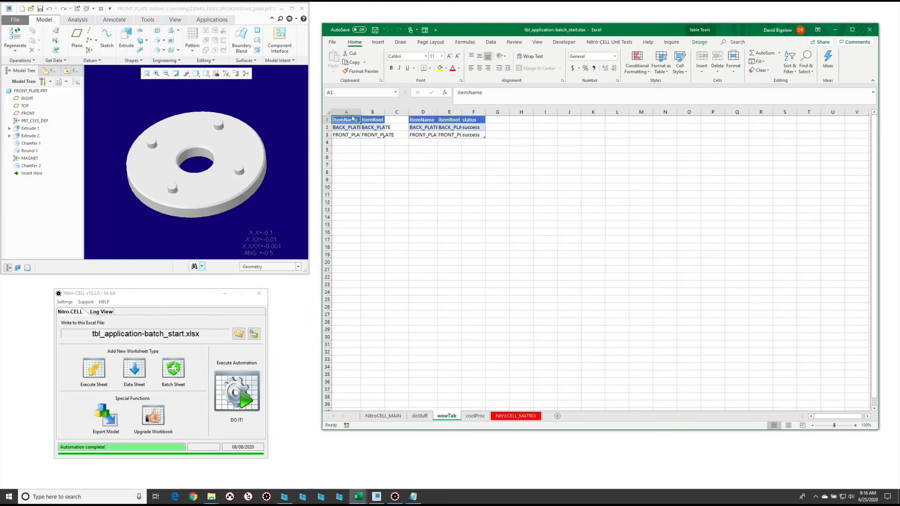
Step: Autofit the widths of columns A through G on the wowTab sheet
{"action": "left_click_drag", "start_coordinate": [346, 112], "coordinate": [490, 111]}
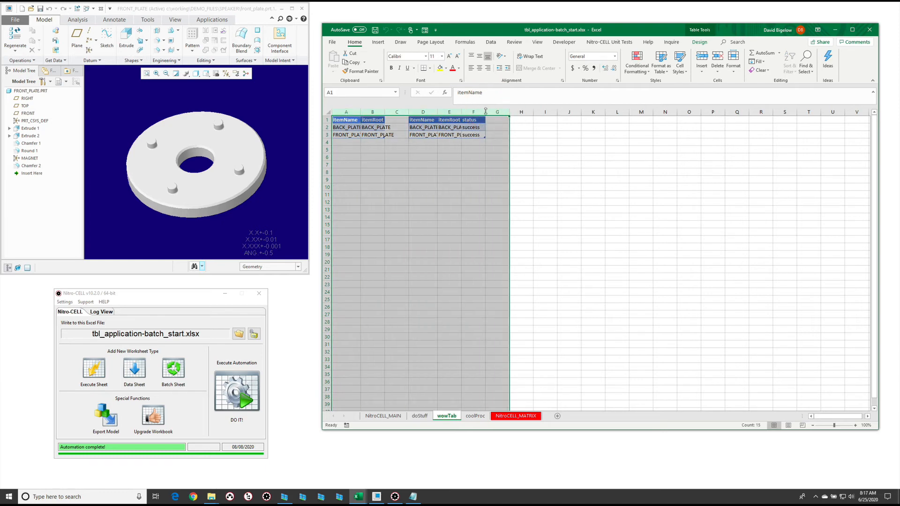
{"action": "double_click", "coordinate": [486, 111]}
{"action": "left_click", "coordinate": [466, 191]}
Step: Examine the names of both tables on wowTab and the source model value in cell E8 of coolProc
{"action": "left_click", "coordinate": [356, 126]}
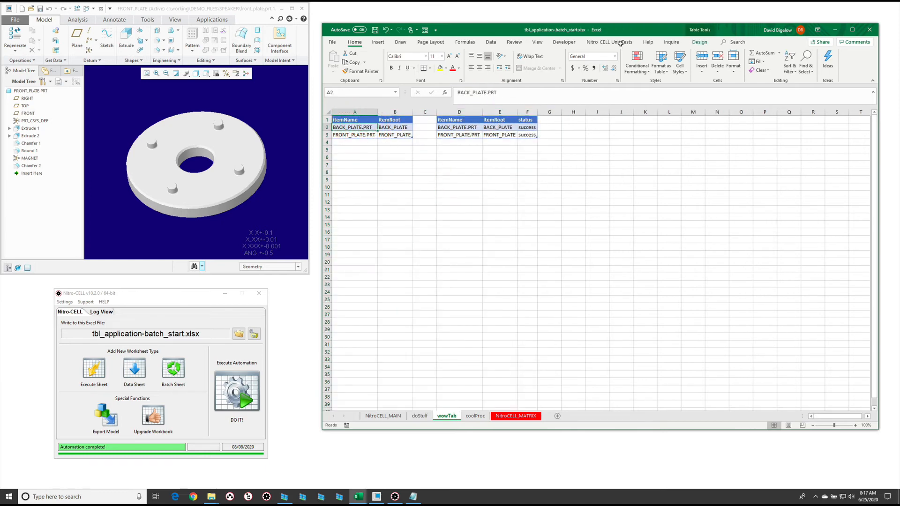
{"action": "left_click", "coordinate": [700, 42]}
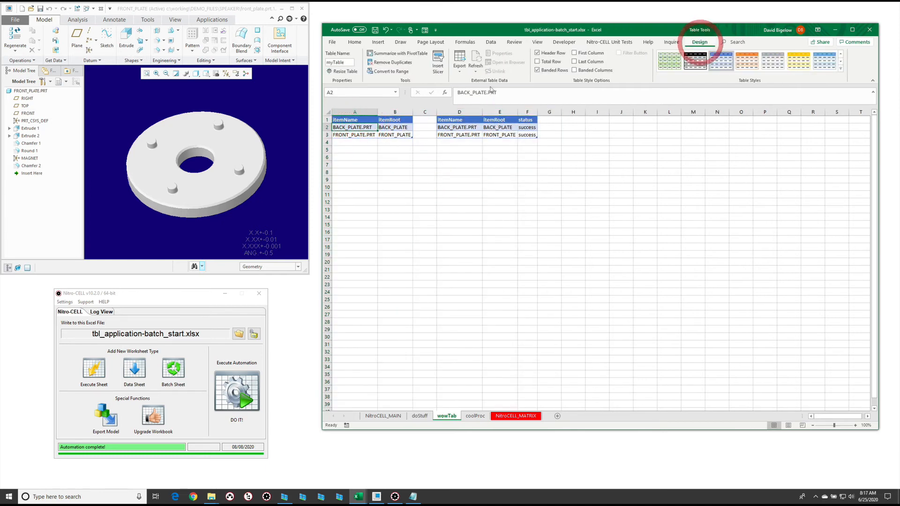
{"action": "left_click", "coordinate": [480, 128]}
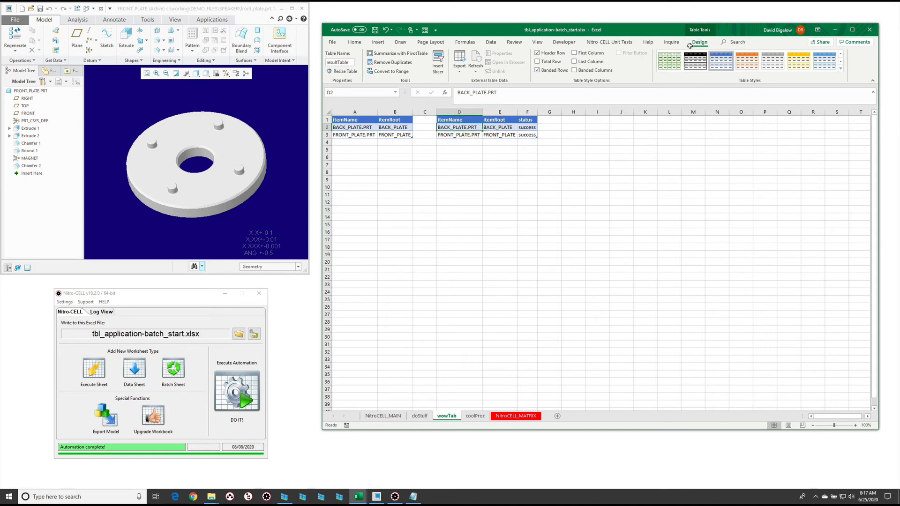
{"action": "left_click", "coordinate": [466, 416]}
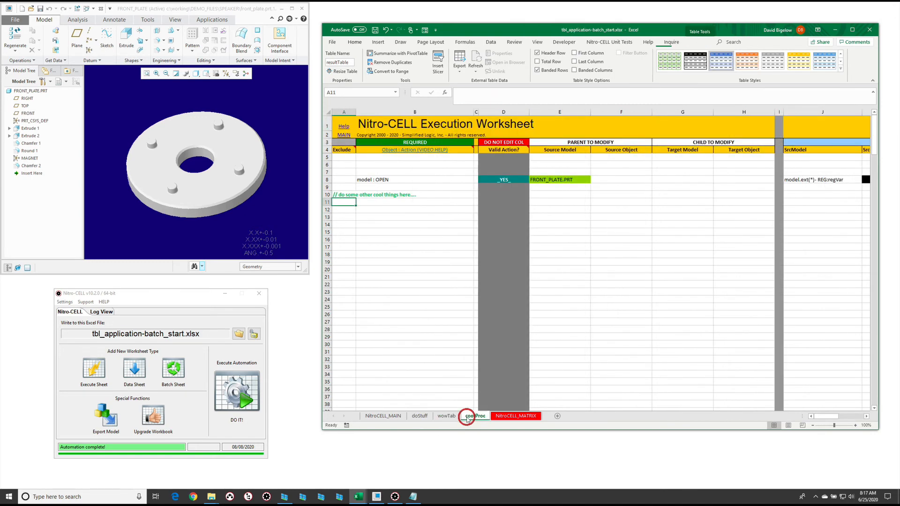
{"action": "left_click", "coordinate": [562, 180]}
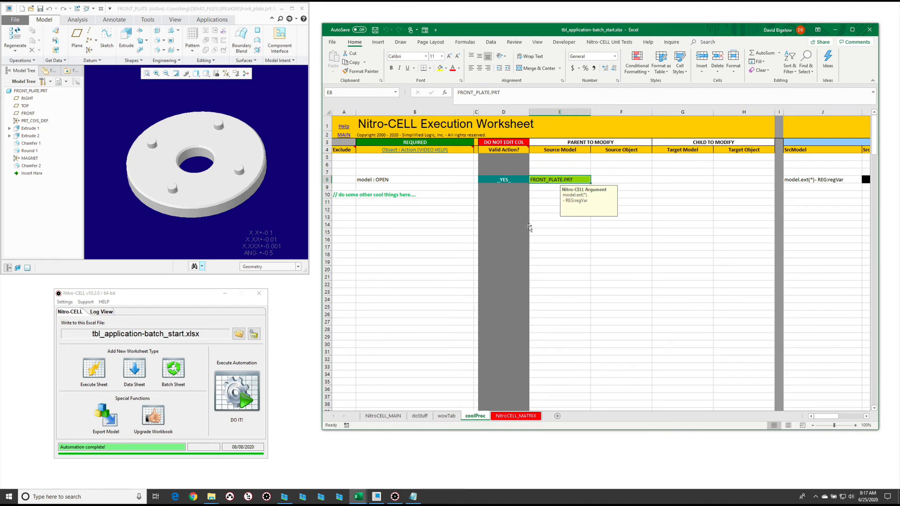
{"action": "left_click", "coordinate": [443, 416]}
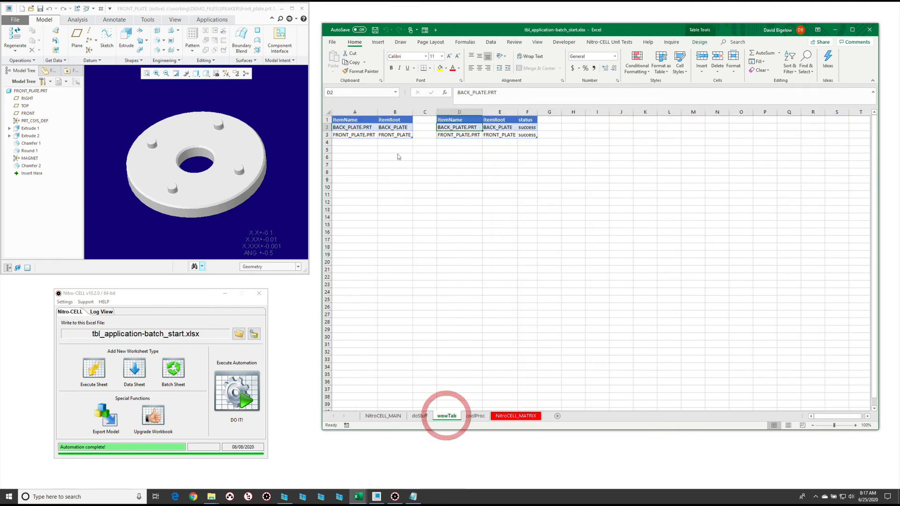
Step: Set the LIST_FILES row's source model to *.prt, rerun the automation and check the coolProc and wowTab sheets
{"action": "left_click", "coordinate": [420, 416]}
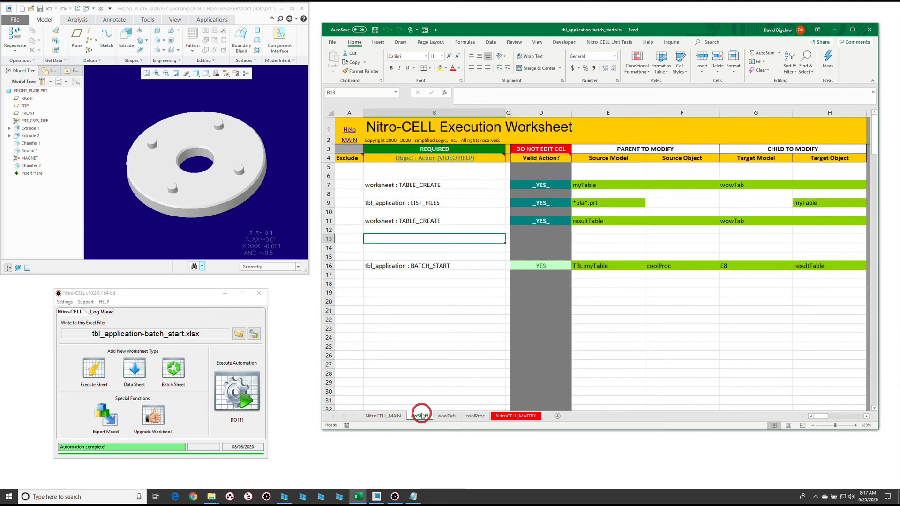
{"action": "left_click", "coordinate": [586, 204]}
{"action": "type", "text": "rt"}
{"action": "key", "text": "Return"}
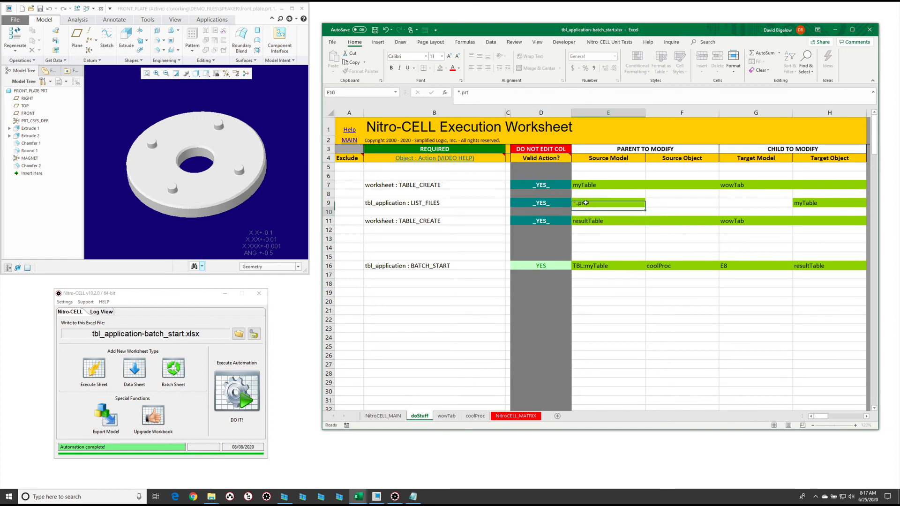
{"action": "left_click", "coordinate": [226, 390]}
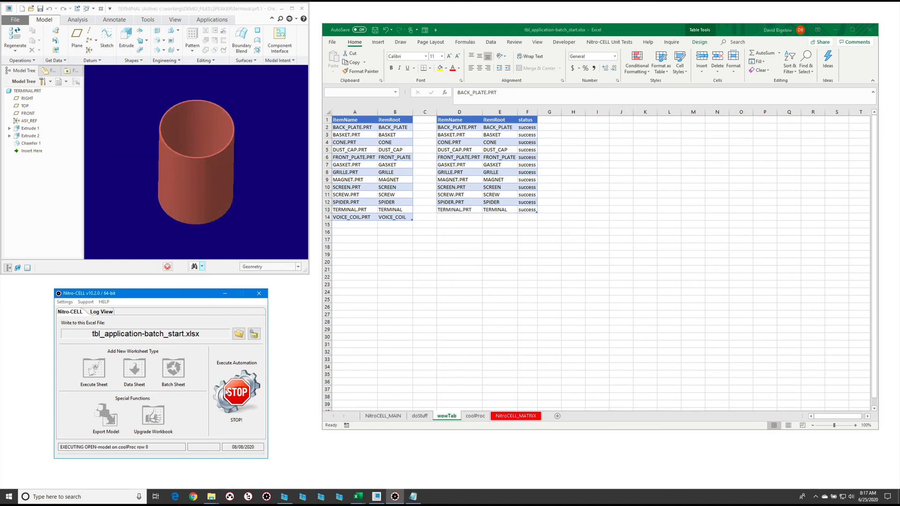
{"action": "left_click", "coordinate": [475, 417]}
{"action": "left_click", "coordinate": [475, 417]}
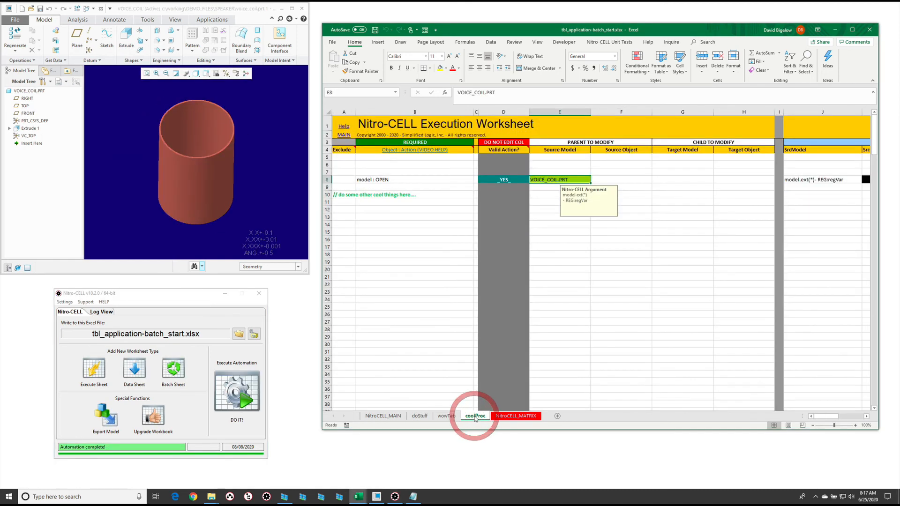
{"action": "left_click", "coordinate": [445, 416]}
Step: Set the LIST_FILES row's source model on doStuff to *.asm, rerun the automation and check the tables on wowTab
{"action": "left_click", "coordinate": [421, 416]}
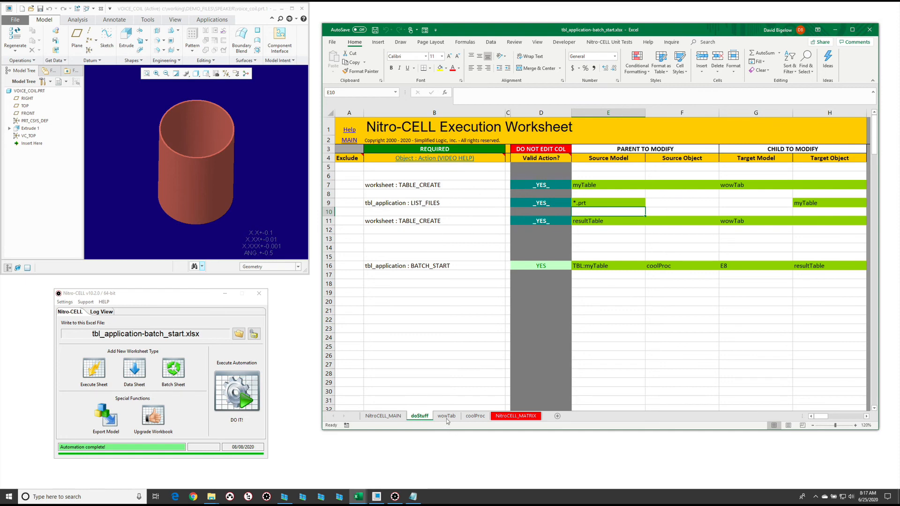
{"action": "left_click", "coordinate": [640, 204]}
{"action": "type", "text": "*"}
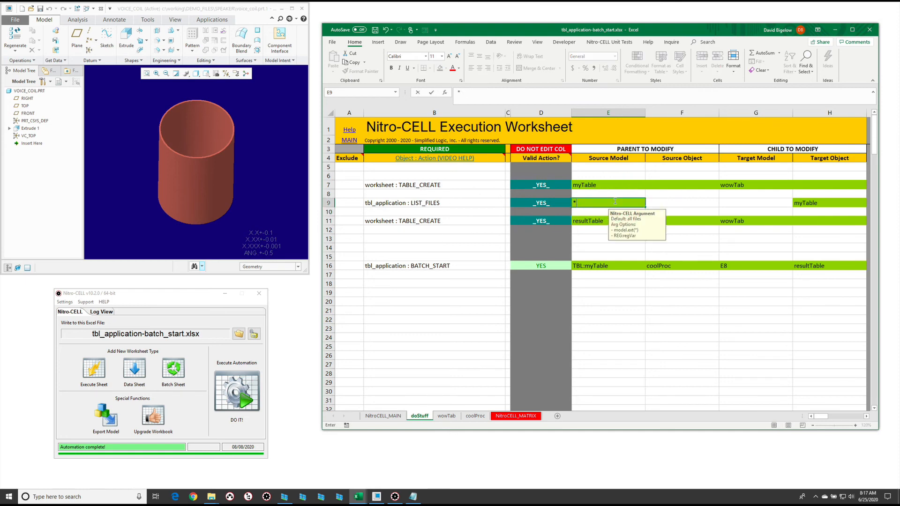
{"action": "type", "text": ".asm"}
{"action": "key", "text": "Return"}
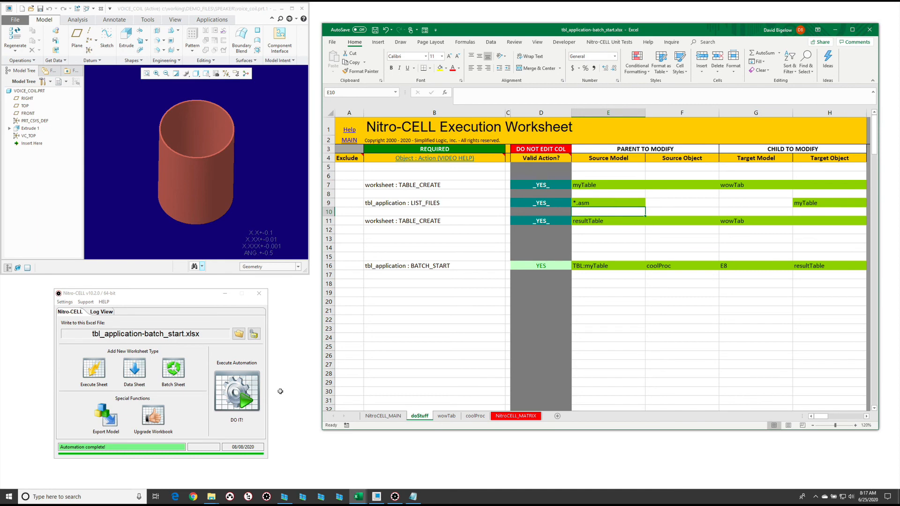
{"action": "left_click", "coordinate": [236, 395]}
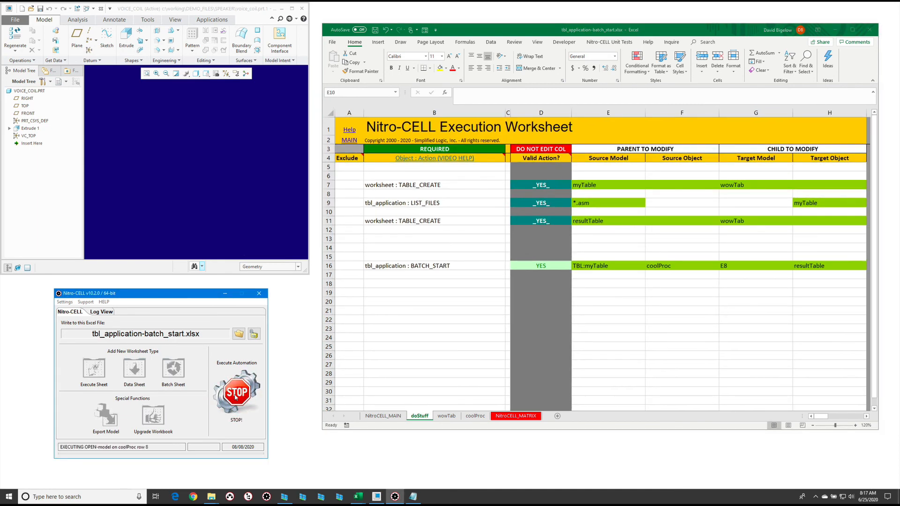
{"action": "left_click", "coordinate": [443, 416]}
{"action": "left_click", "coordinate": [443, 416]}
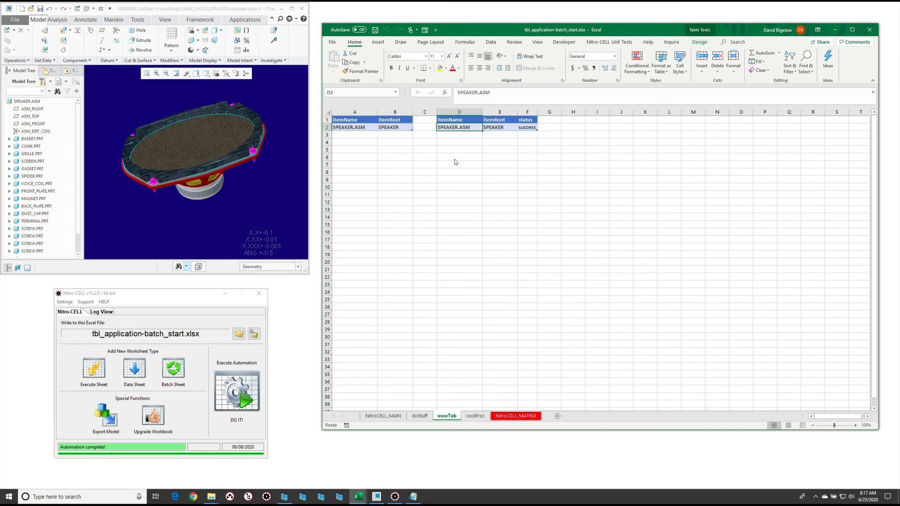
{"action": "left_click", "coordinate": [394, 127]}
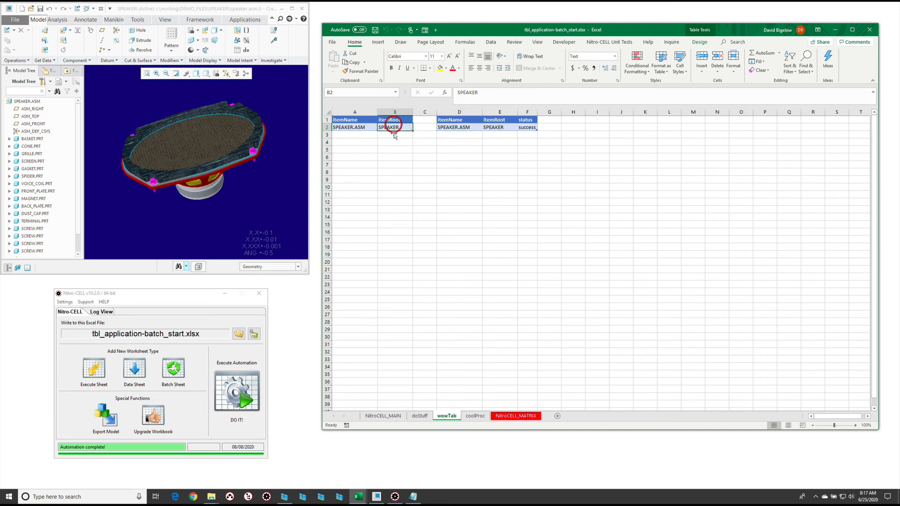
{"action": "left_click", "coordinate": [419, 416]}
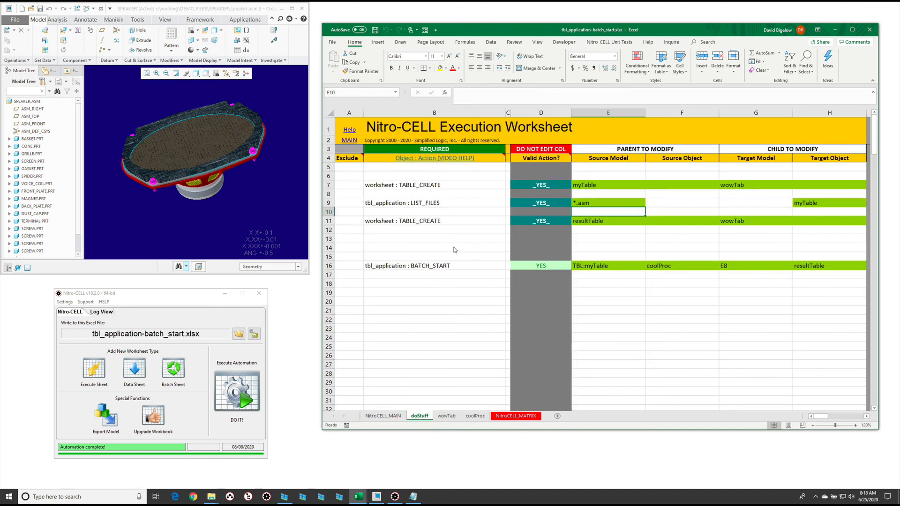
{"action": "left_click", "coordinate": [459, 219]}
{"action": "left_click", "coordinate": [394, 236]}
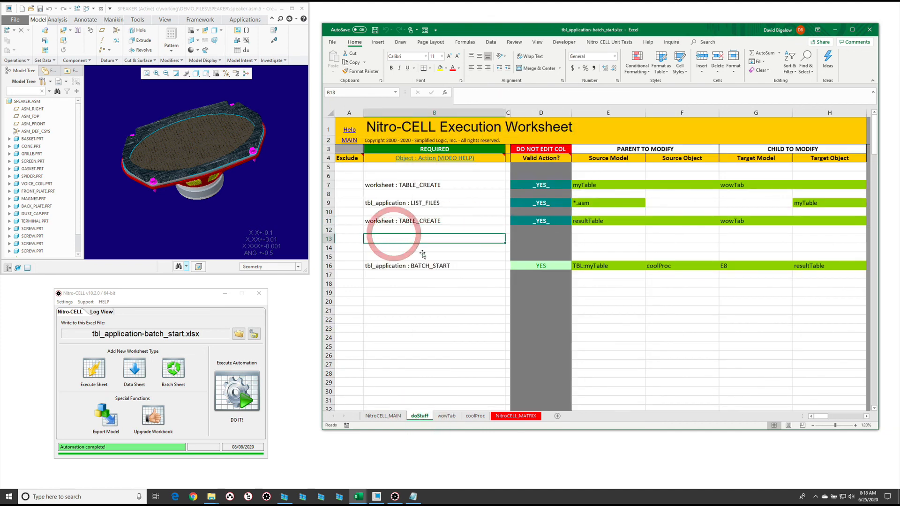